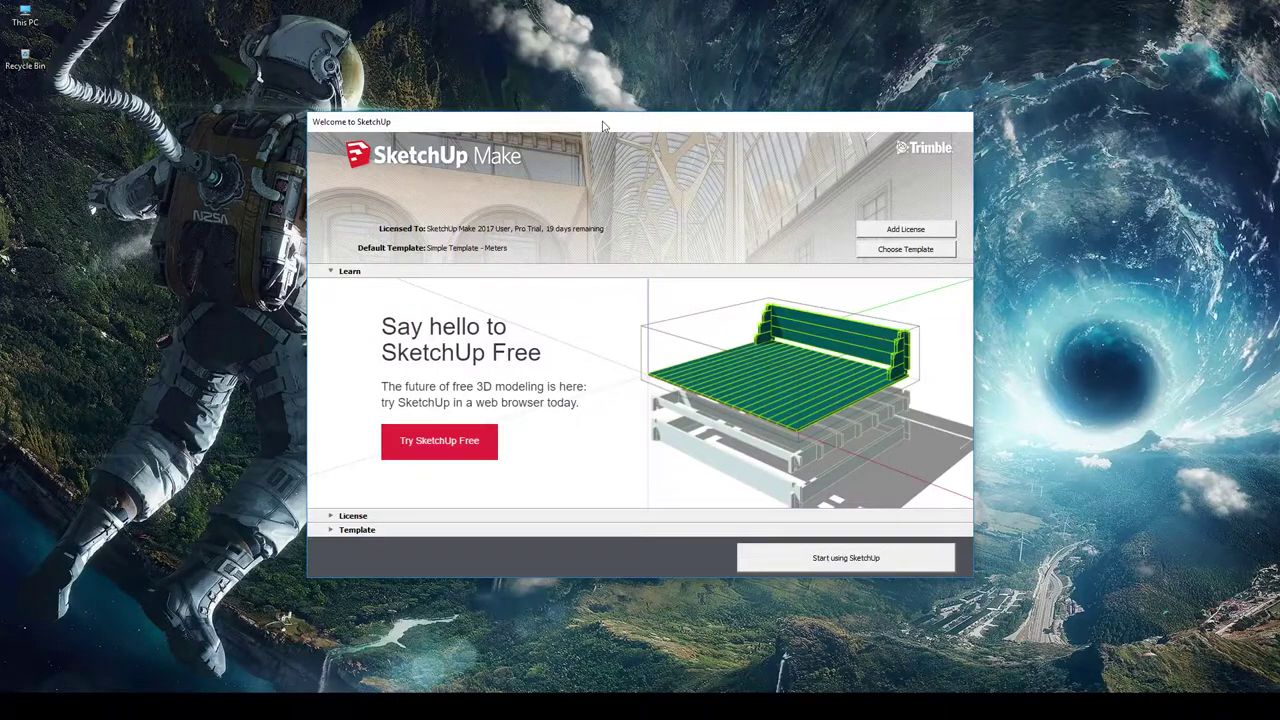
# - Move the Welcome window up and expand its template list, keeping Simple Template - Meters selected
pyautogui.moveTo(602, 124)
pyautogui.mouseDown()
pyautogui.moveTo(590, 80)
pyautogui.moveTo(578, 112)
pyautogui.moveTo(574, 52)
pyautogui.mouseUp()
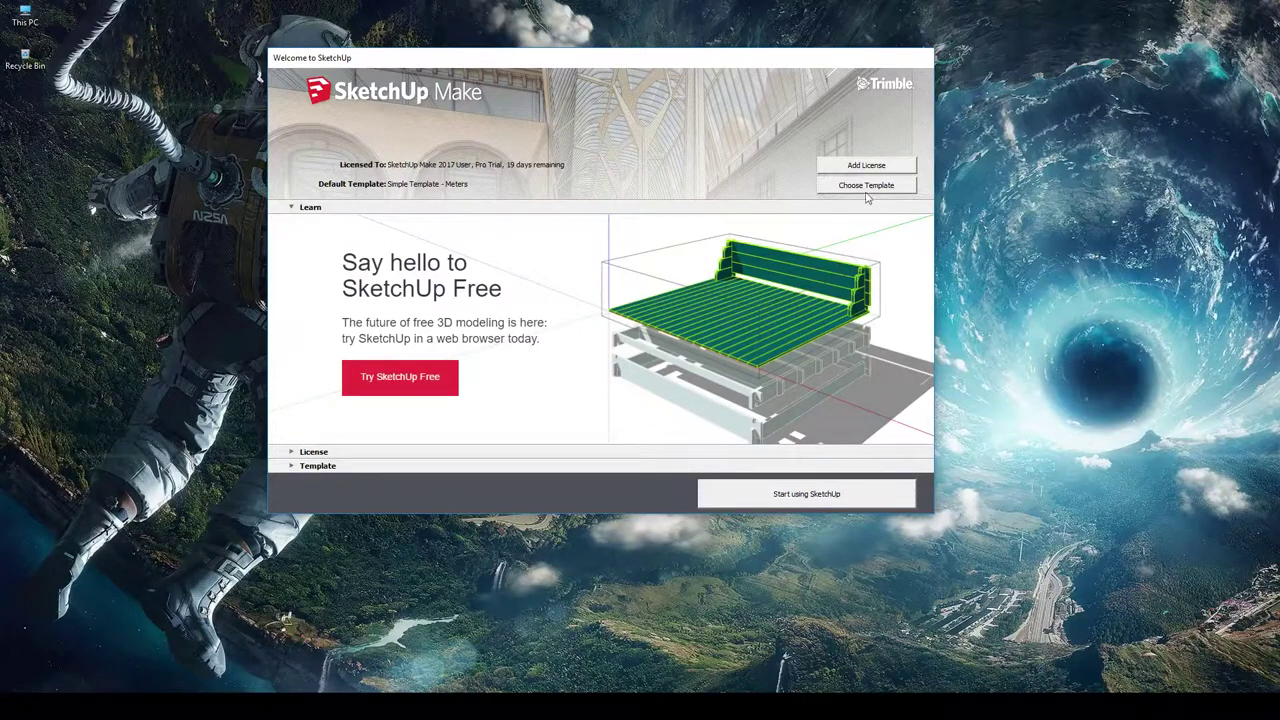
pyautogui.click(291, 467)
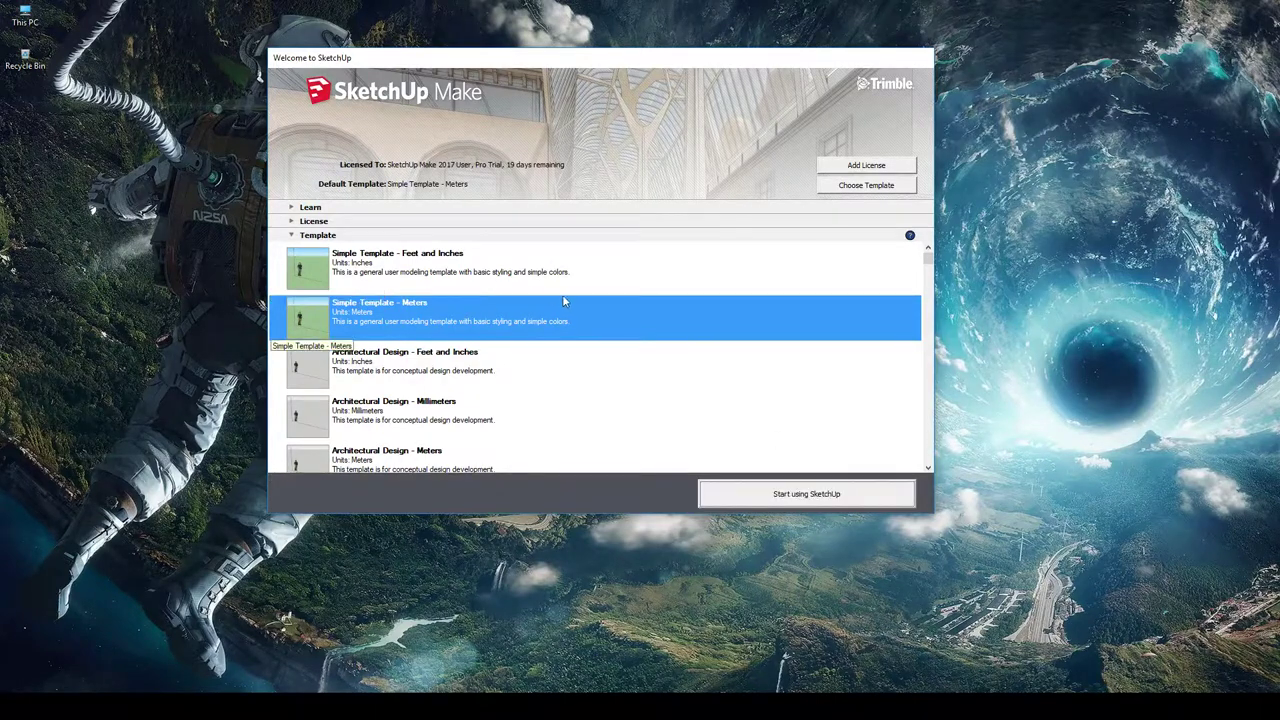
pyautogui.scroll(-12, 564, 302)
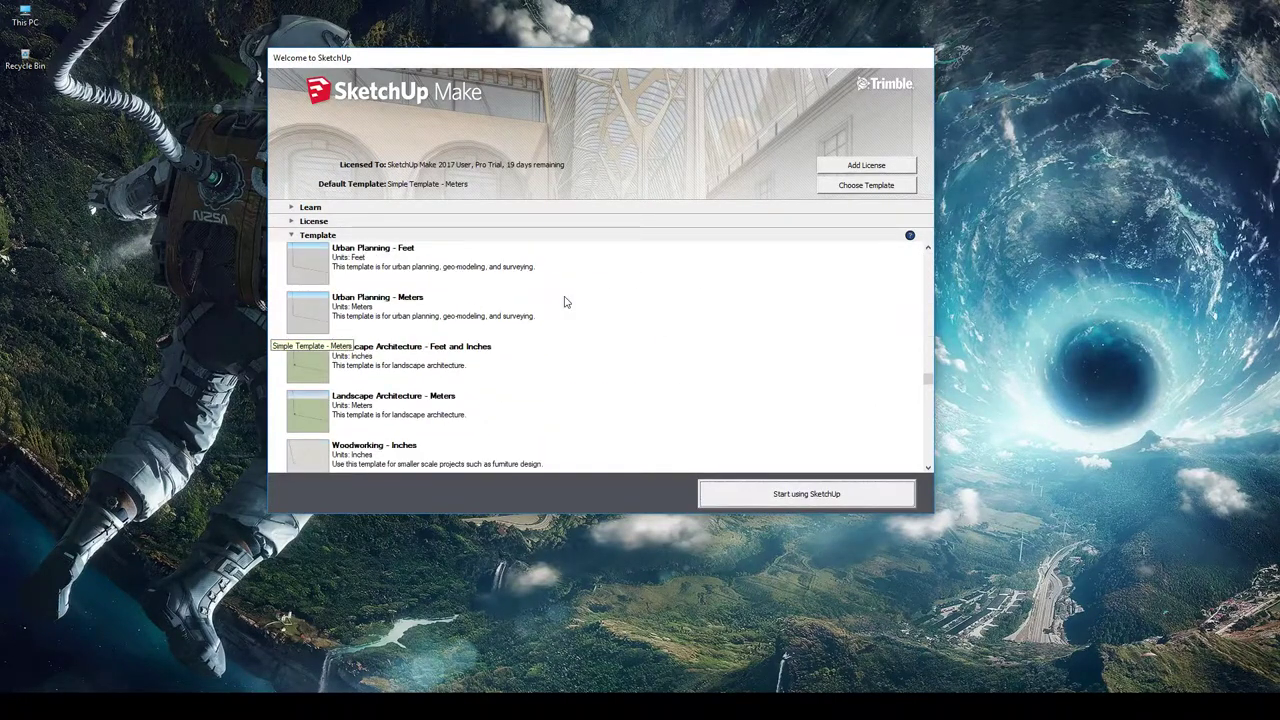
pyautogui.scroll(-2, 597, 314)
pyautogui.scroll(14, 600, 314)
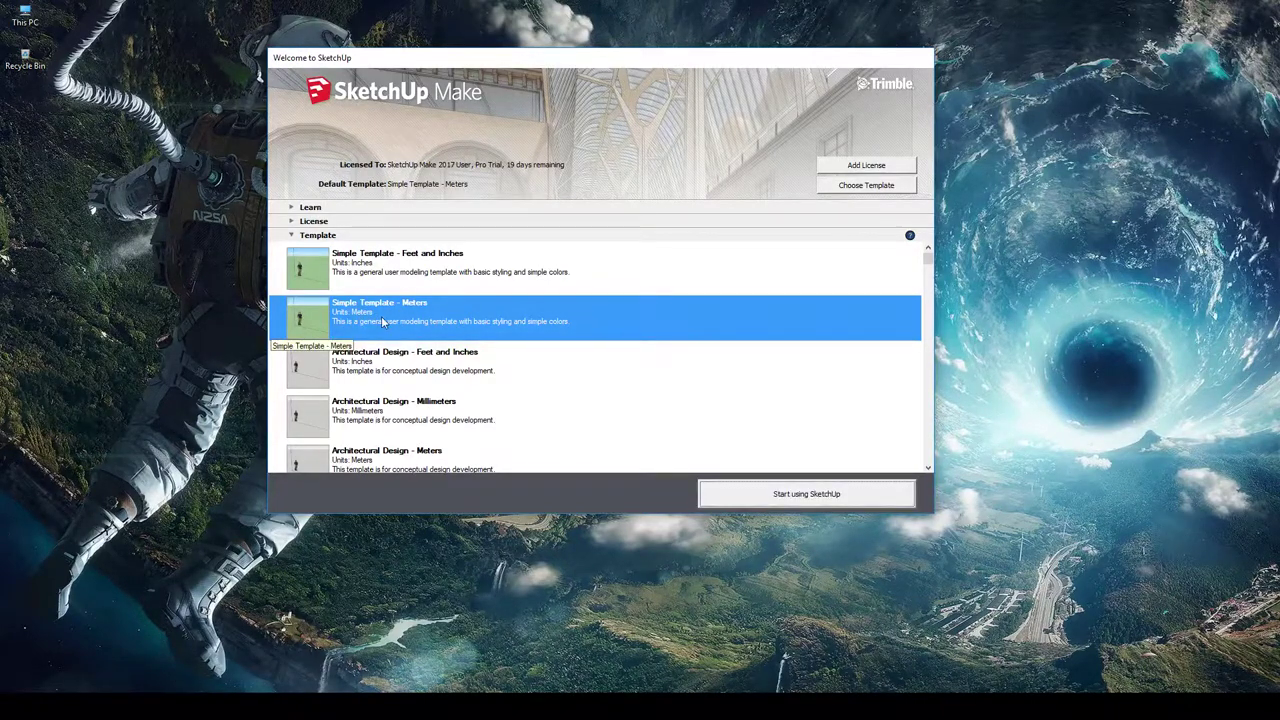
# - Start a new Meters model, dismiss the extension notification, and orbit until the figure stands upright
pyautogui.click(835, 496)
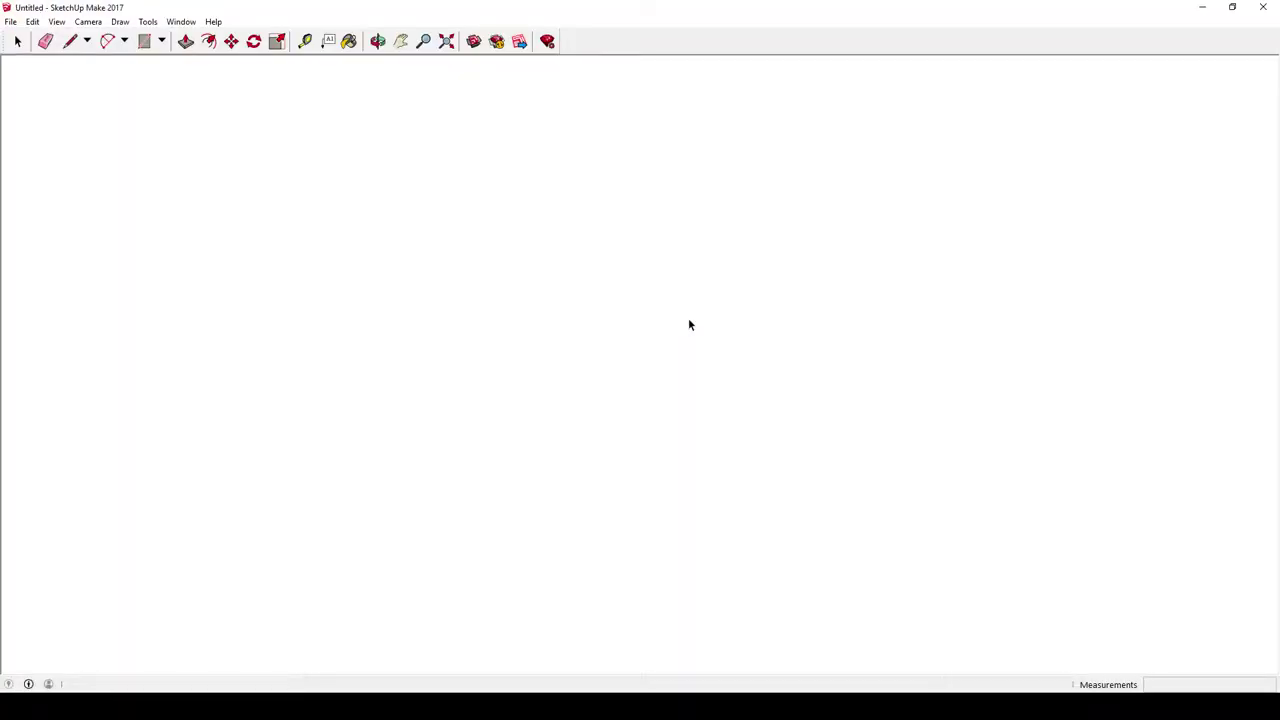
pyautogui.scroll(-2, 688, 323)
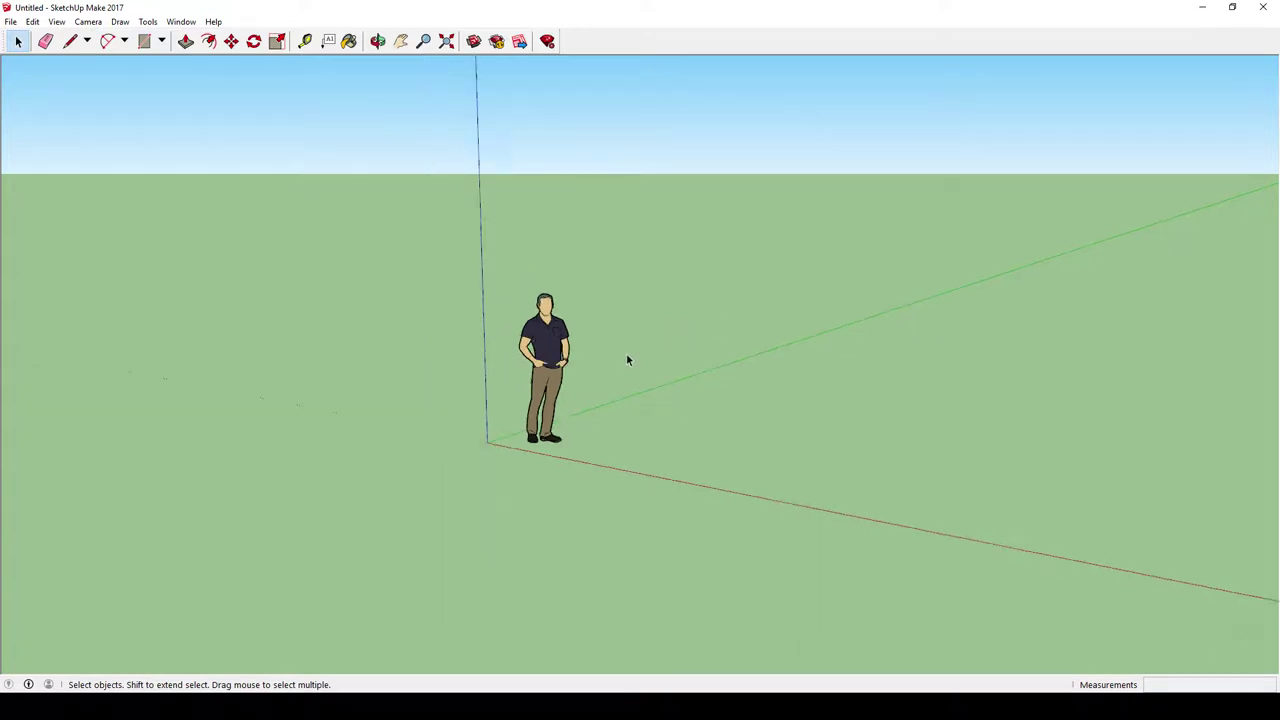
pyautogui.moveTo(629, 357); pyautogui.dragTo(557, 457, button='middle')
pyautogui.click(224, 652)
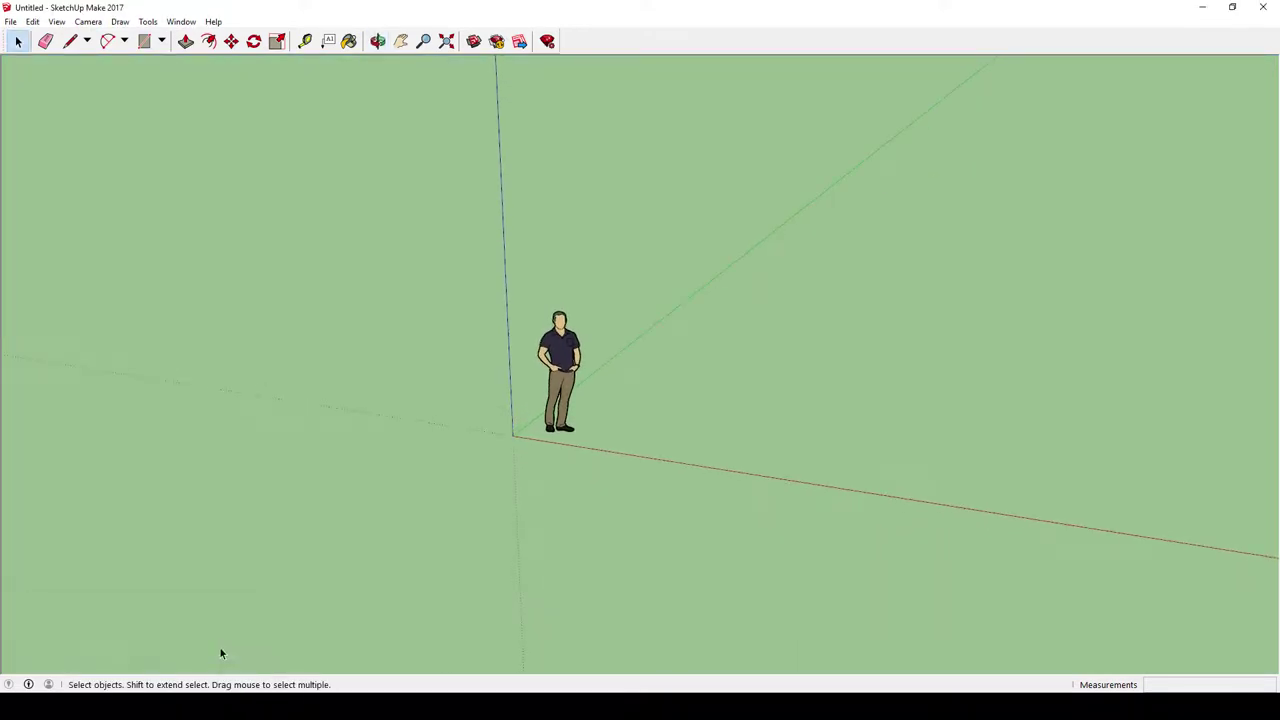
pyautogui.moveTo(834, 379); pyautogui.dragTo(542, 340, button='middle')
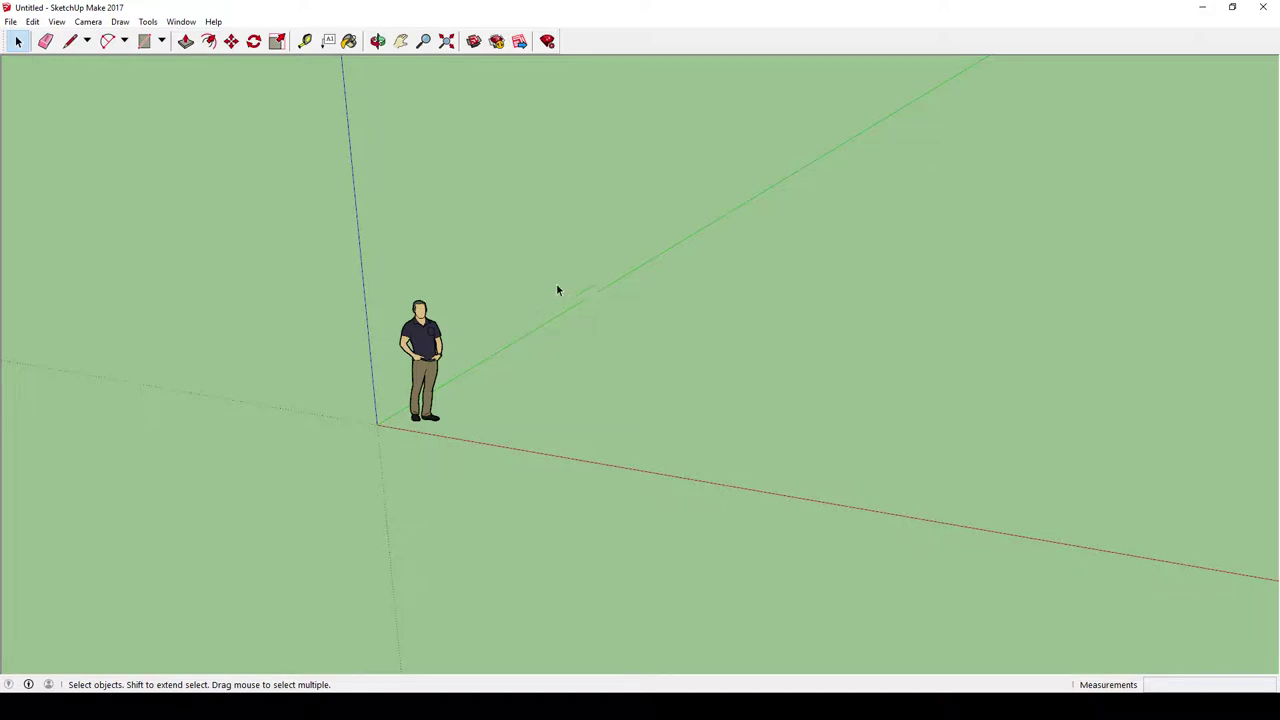
pyautogui.moveTo(558, 290); pyautogui.dragTo(723, 591, button='middle')
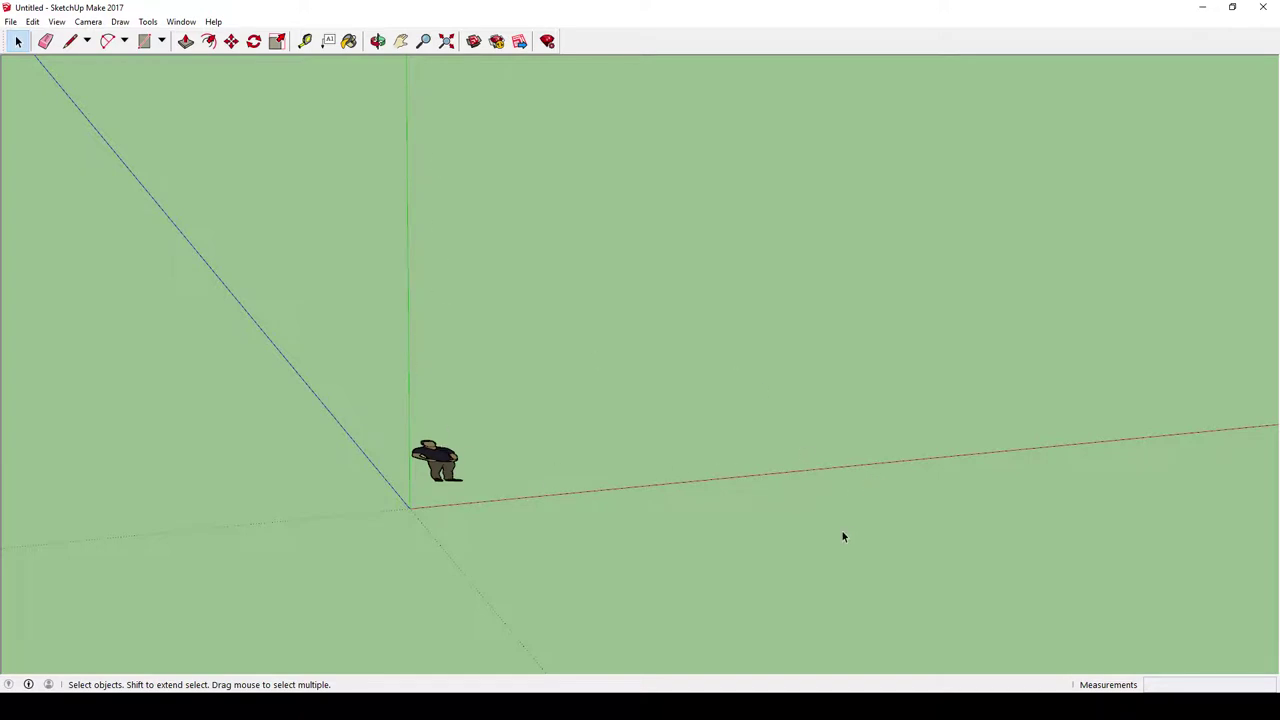
pyautogui.moveTo(791, 560); pyautogui.dragTo(648, 283, button='middle')
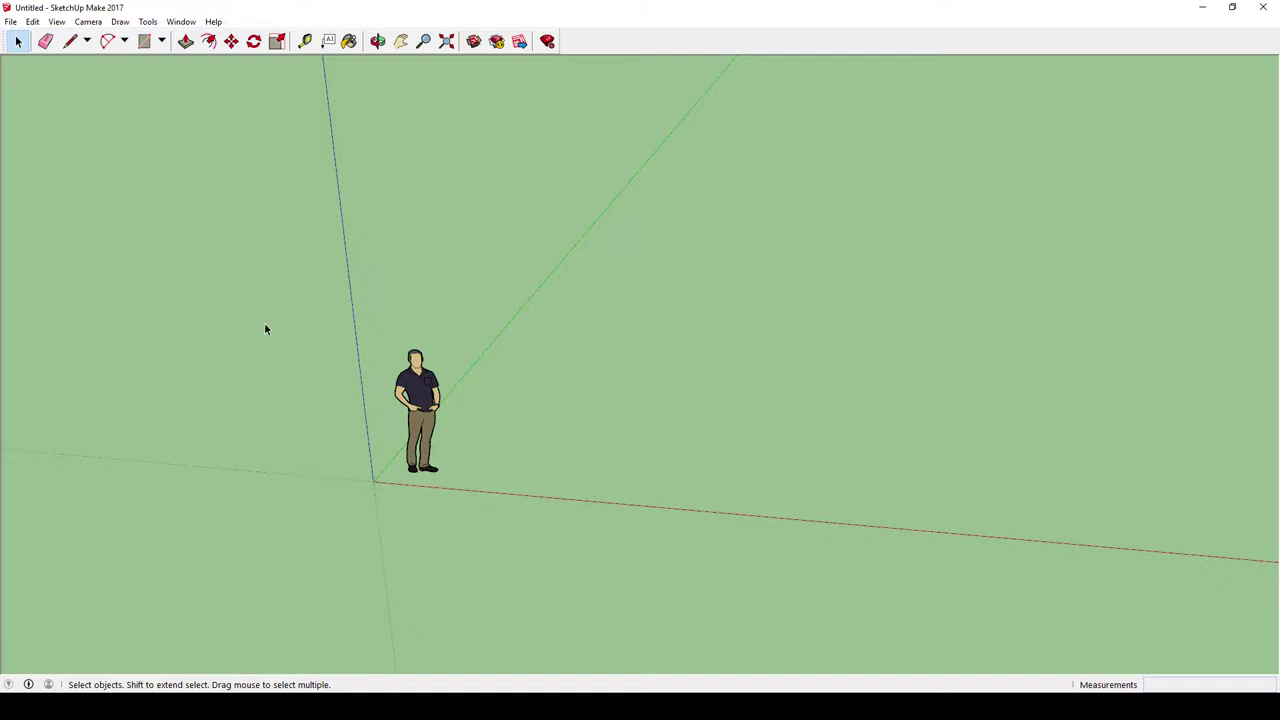
pyautogui.scroll(4, 414, 372)
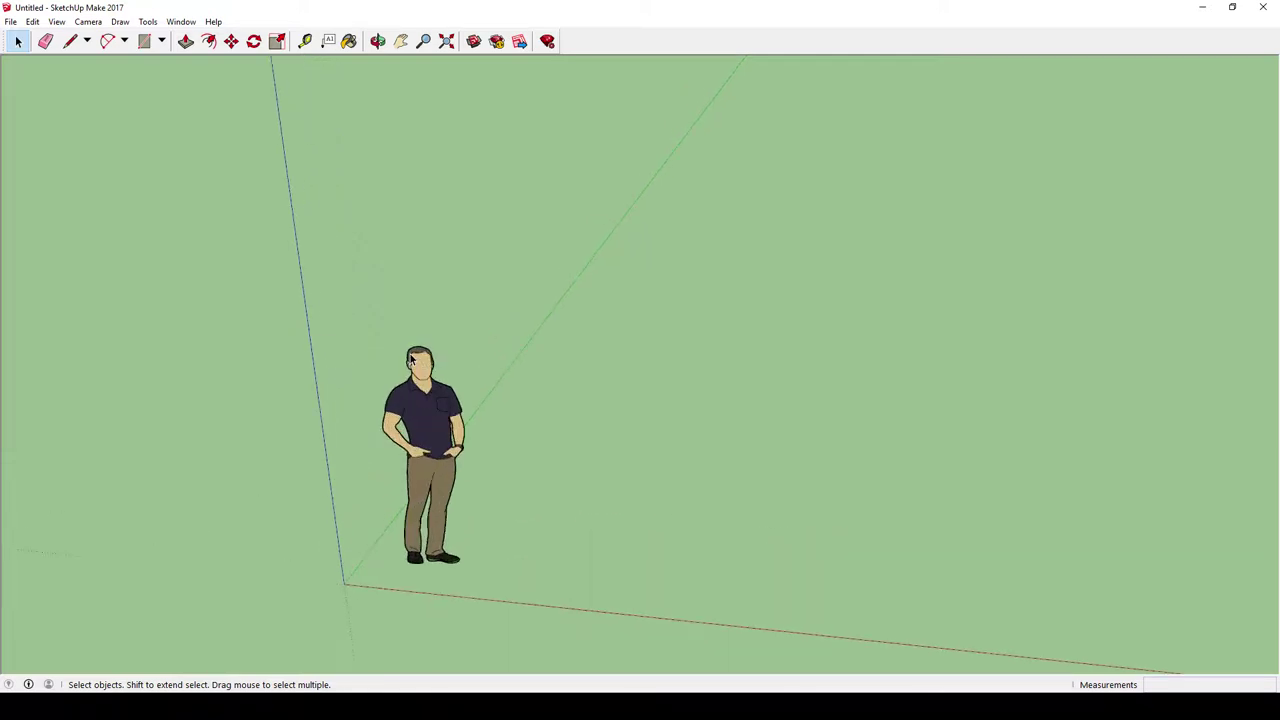
pyautogui.scroll(3, 414, 374)
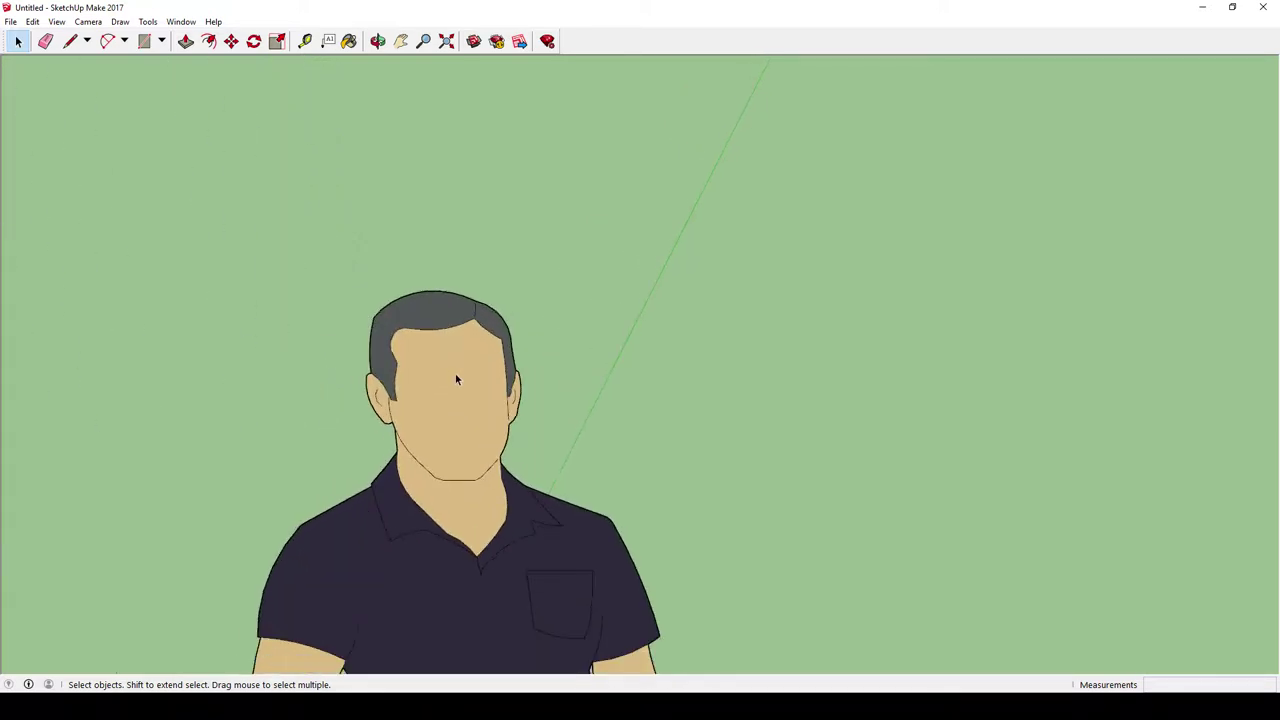
pyautogui.scroll(-8, 455, 378)
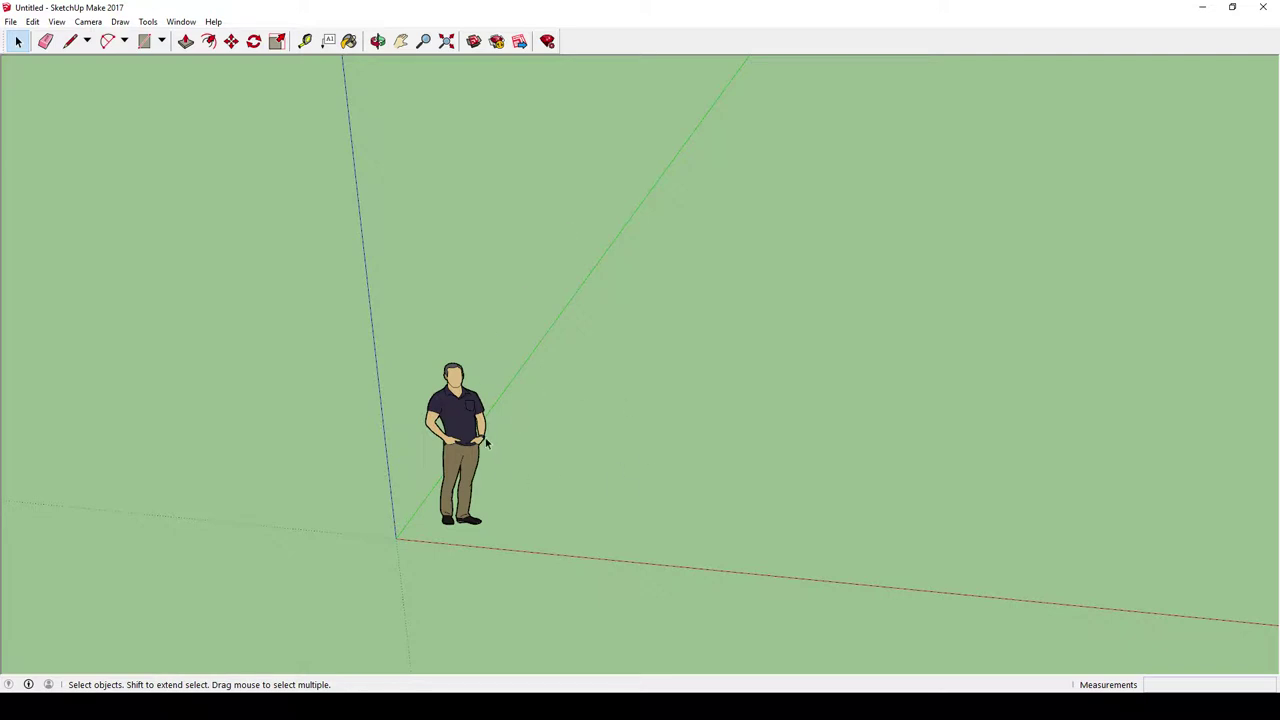
pyautogui.scroll(10, 485, 443)
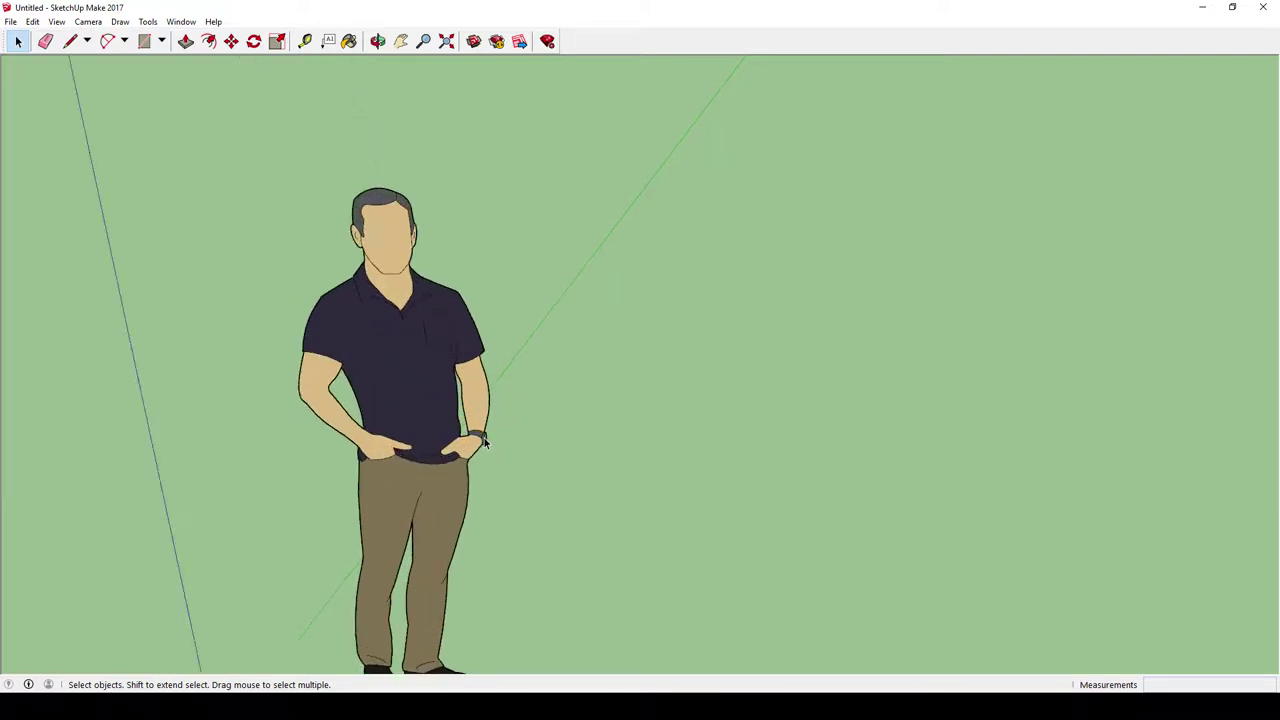
pyautogui.scroll(4, 485, 443)
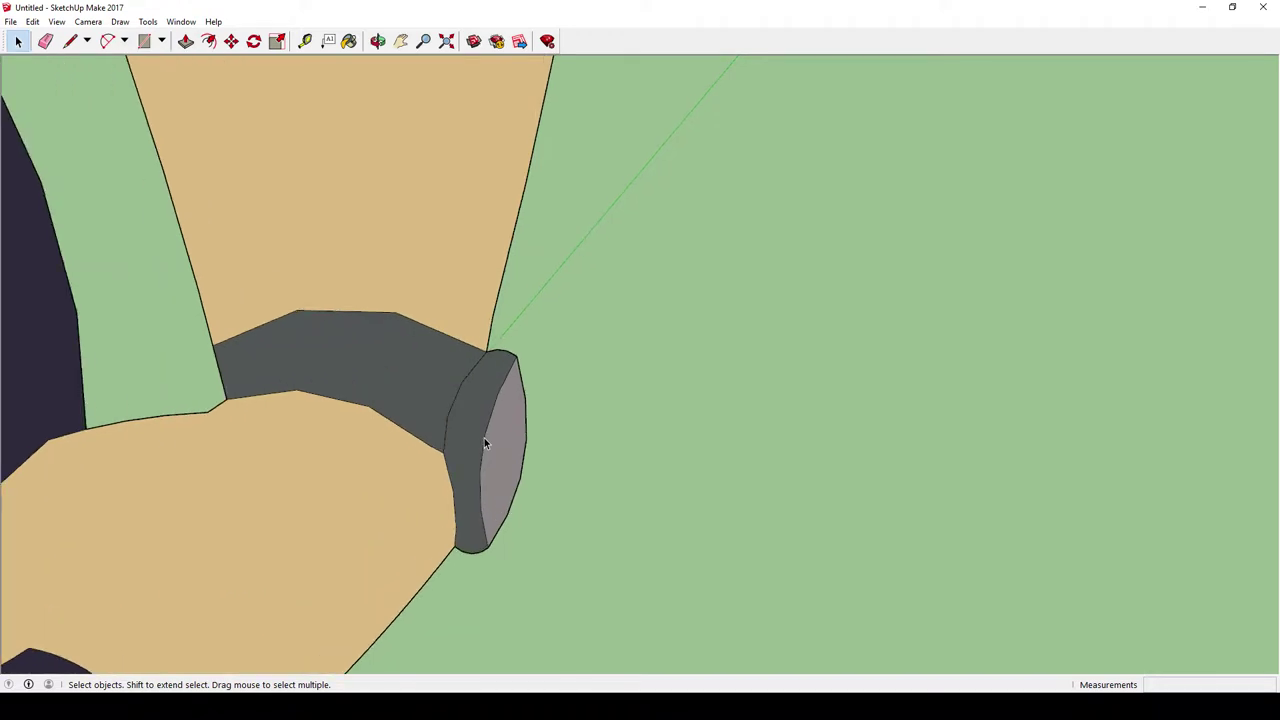
pyautogui.scroll(-10, 485, 443)
pyautogui.scroll(-3, 485, 443)
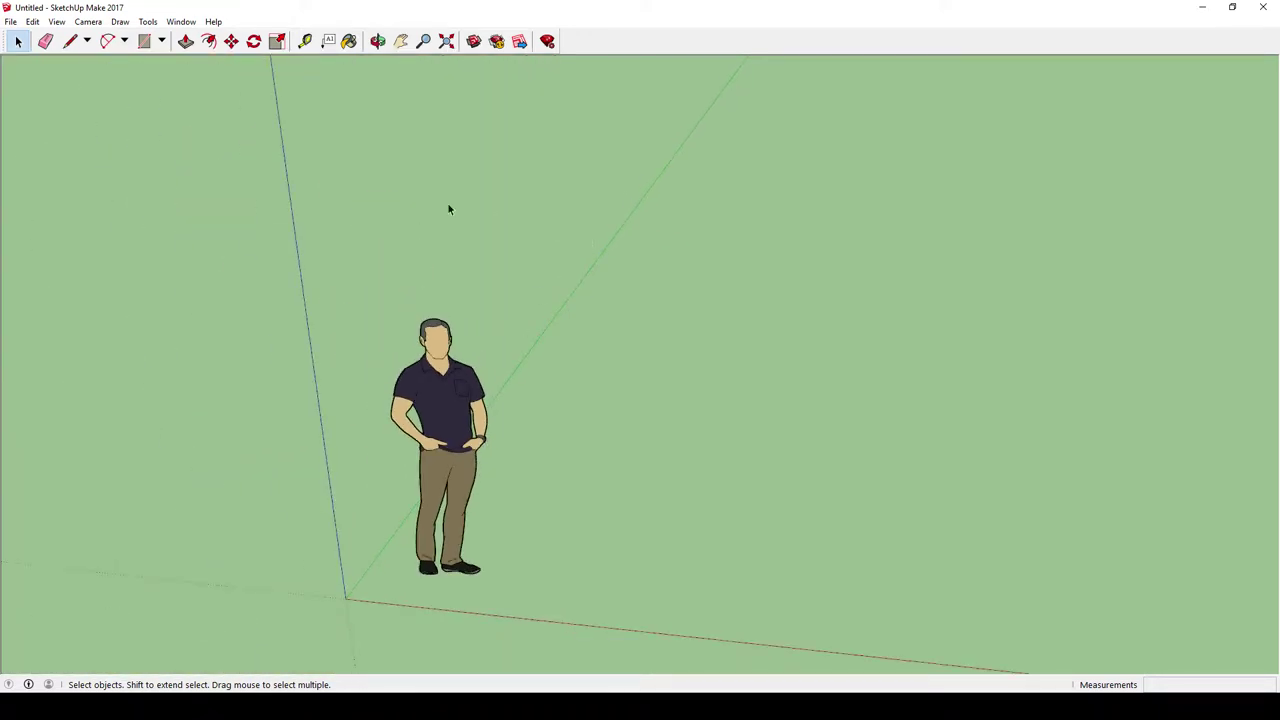
pyautogui.scroll(7, 435, 347)
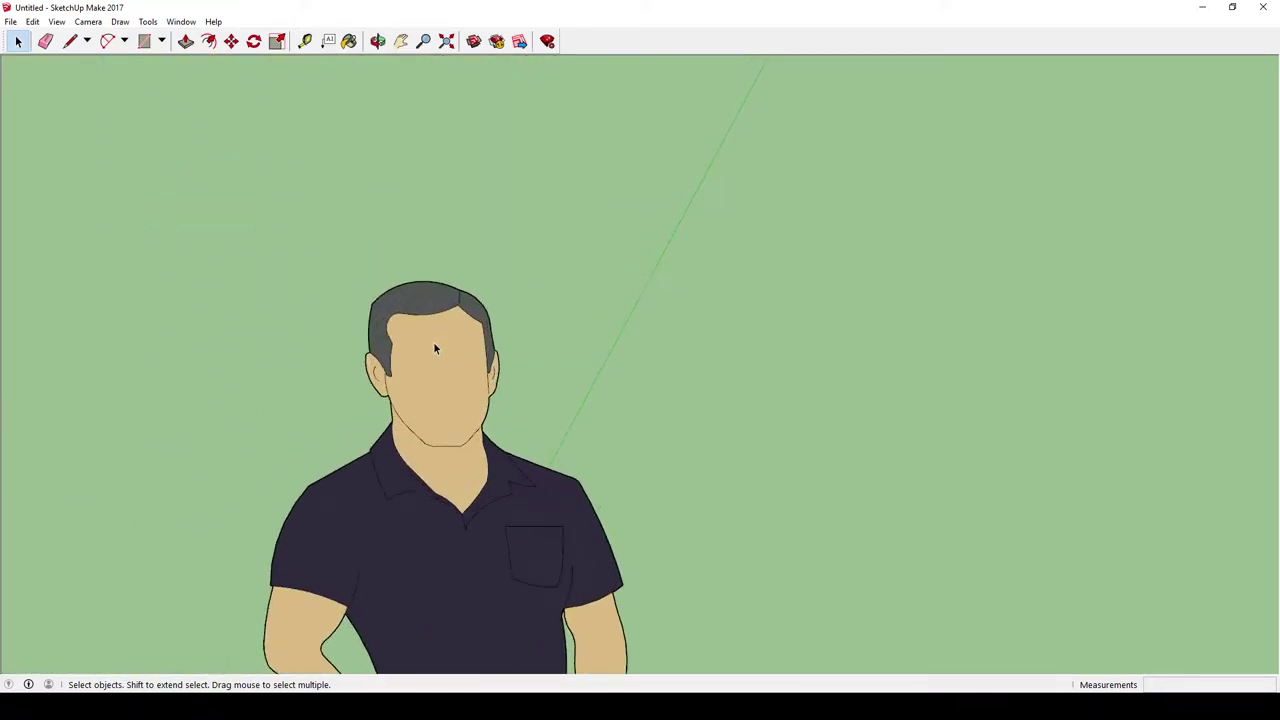
pyautogui.scroll(-7, 435, 347)
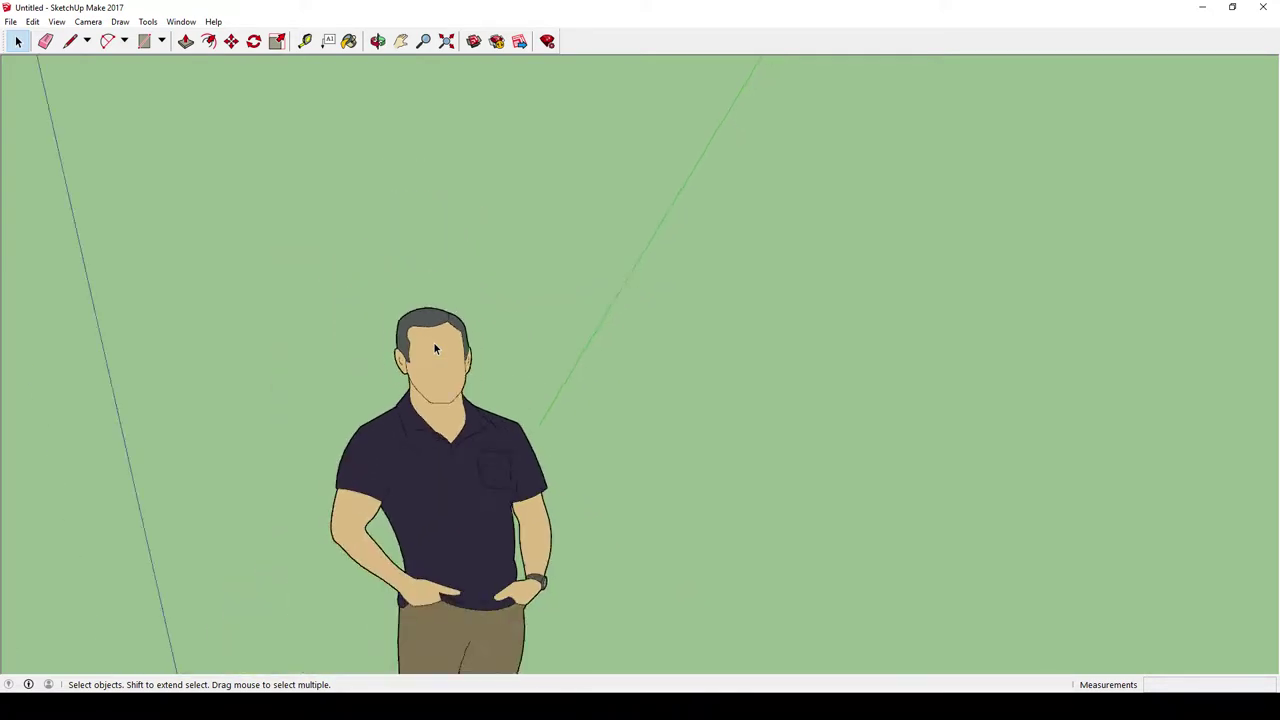
pyautogui.scroll(-3, 440, 398)
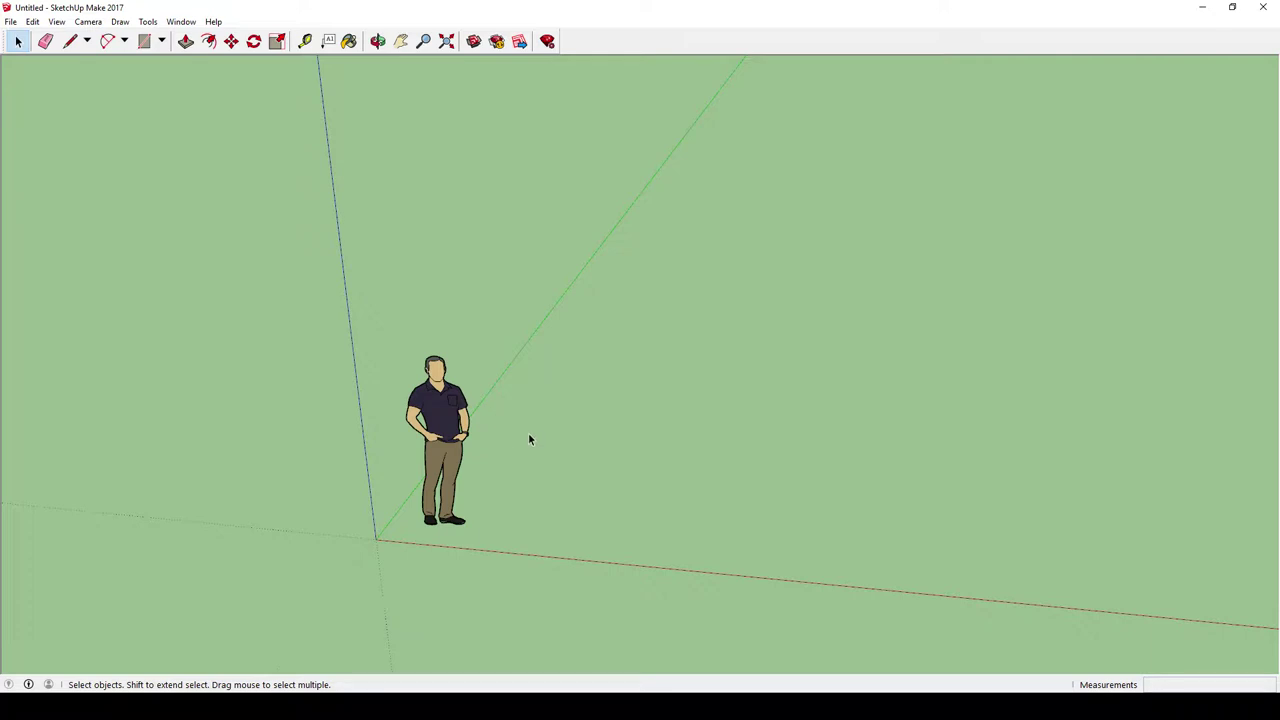
# - Orbit the view upward until the sky shows behind the scale figure, then adjust the zoom
pyautogui.press('o')
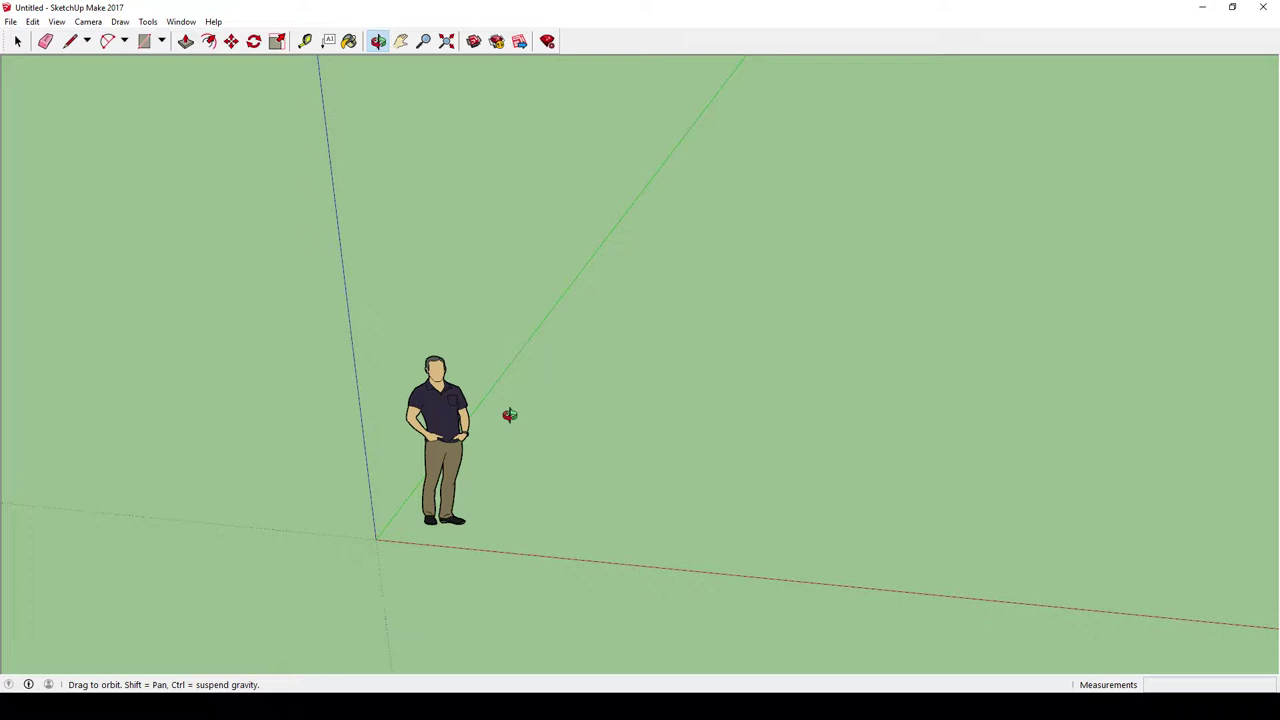
pyautogui.press('space')
pyautogui.press('o')
pyautogui.moveTo(509, 415); pyautogui.dragTo(491, 374)
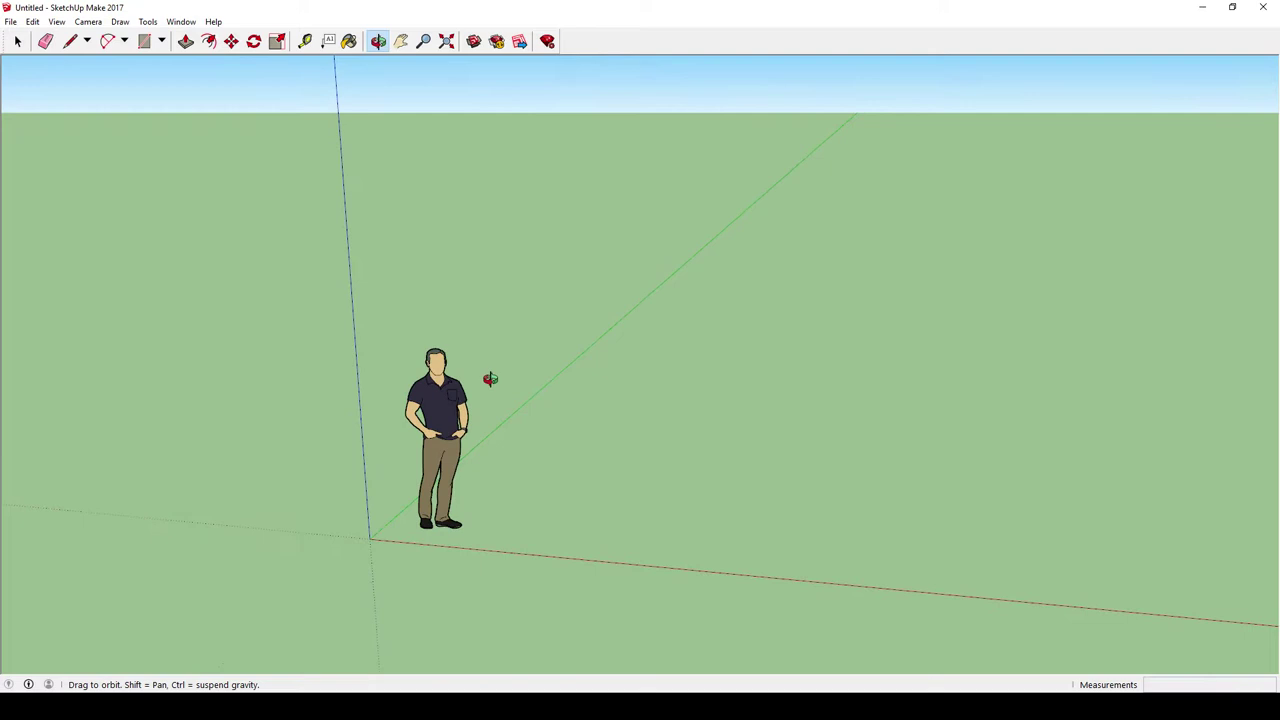
pyautogui.press('space')
pyautogui.scroll(3, 251, 409)
pyautogui.scroll(1, 630, 395)
pyautogui.scroll(-4, 660, 380)
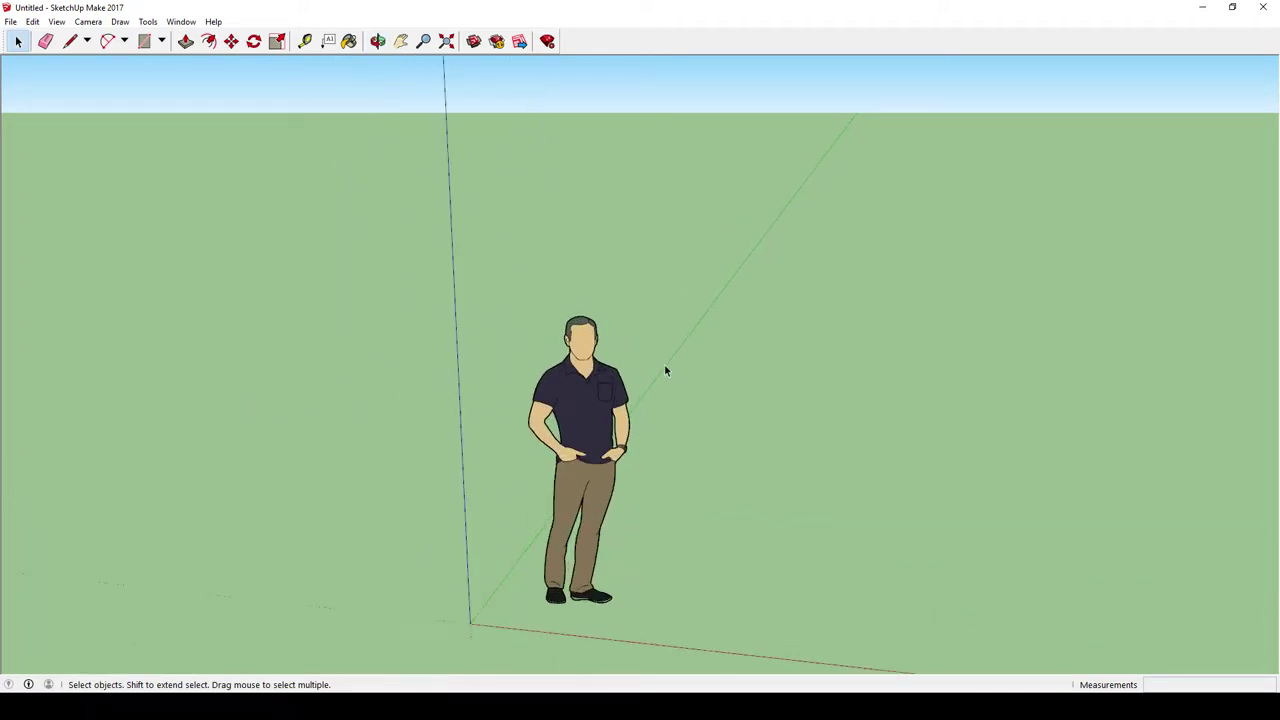
pyautogui.scroll(3, 726, 380)
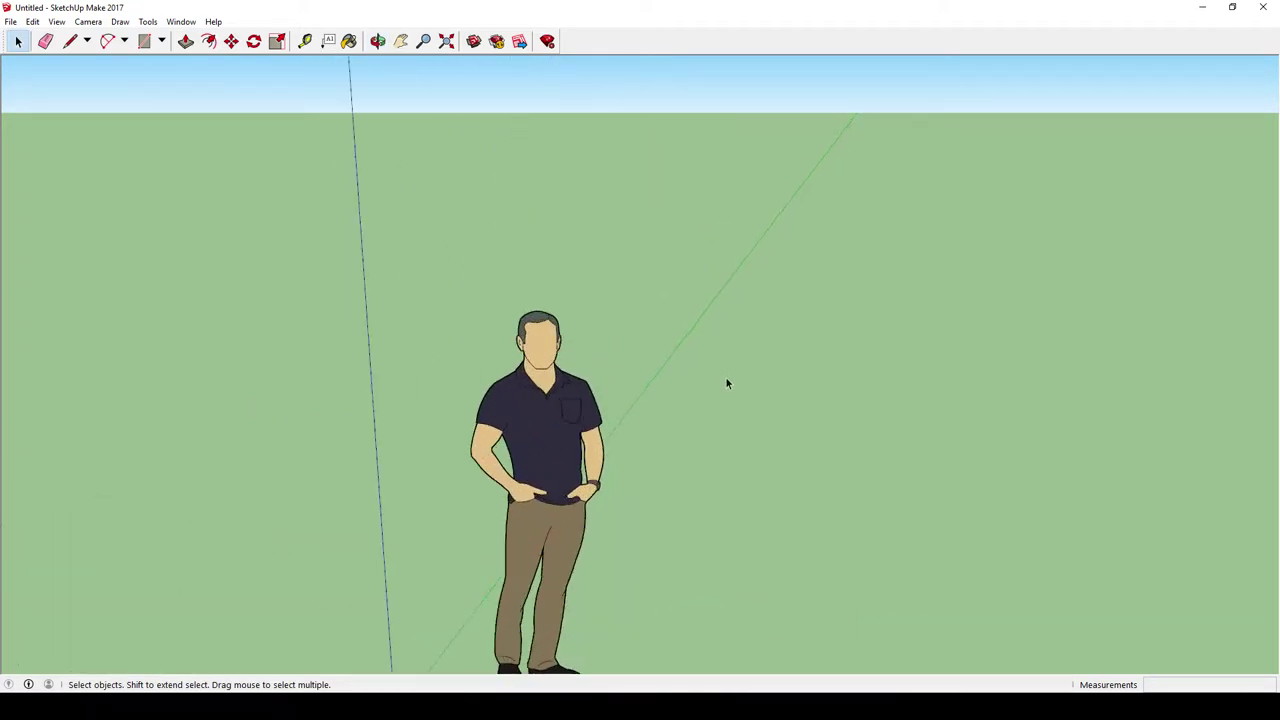
pyautogui.scroll(-4, 726, 370)
pyautogui.press('o')
pyautogui.moveTo(750, 348)
pyautogui.mouseDown()
pyautogui.moveTo(786, 357)
pyautogui.moveTo(243, 323)
pyautogui.moveTo(838, 348)
pyautogui.moveTo(757, 371)
pyautogui.mouseUp()
pyautogui.press('space')
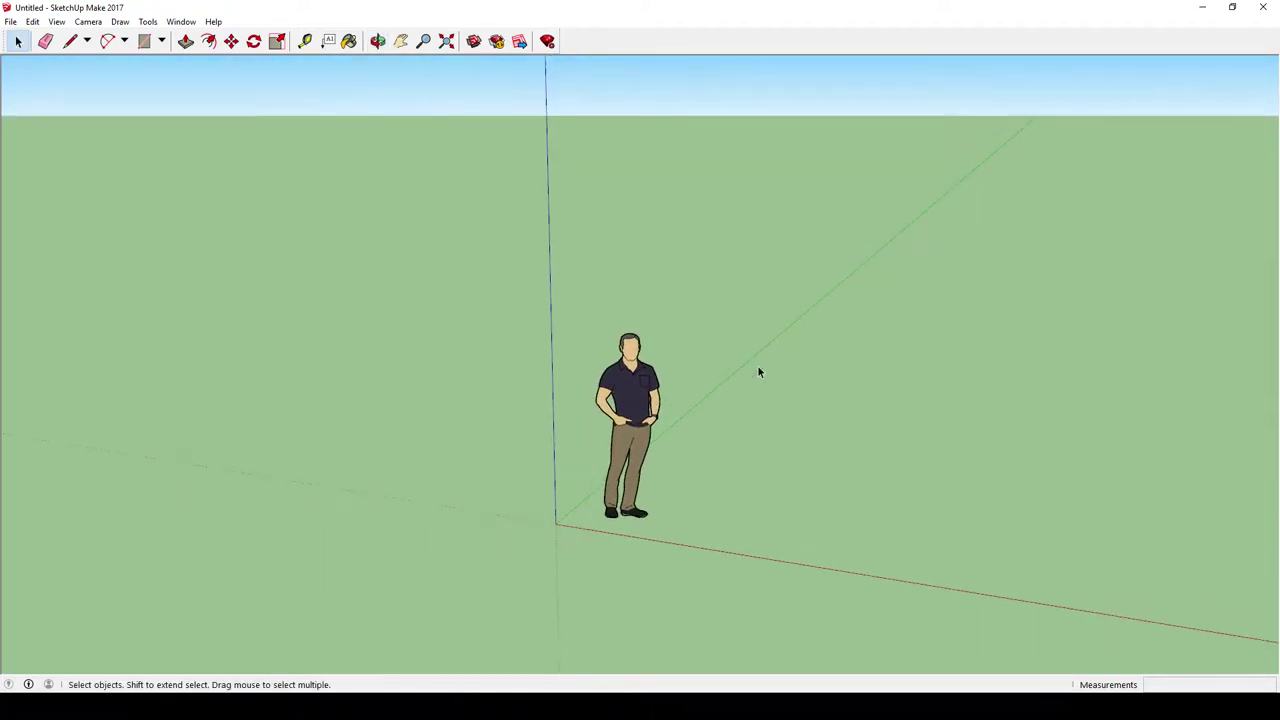
pyautogui.moveTo(757, 371); pyautogui.dragTo(853, 383, button='middle')
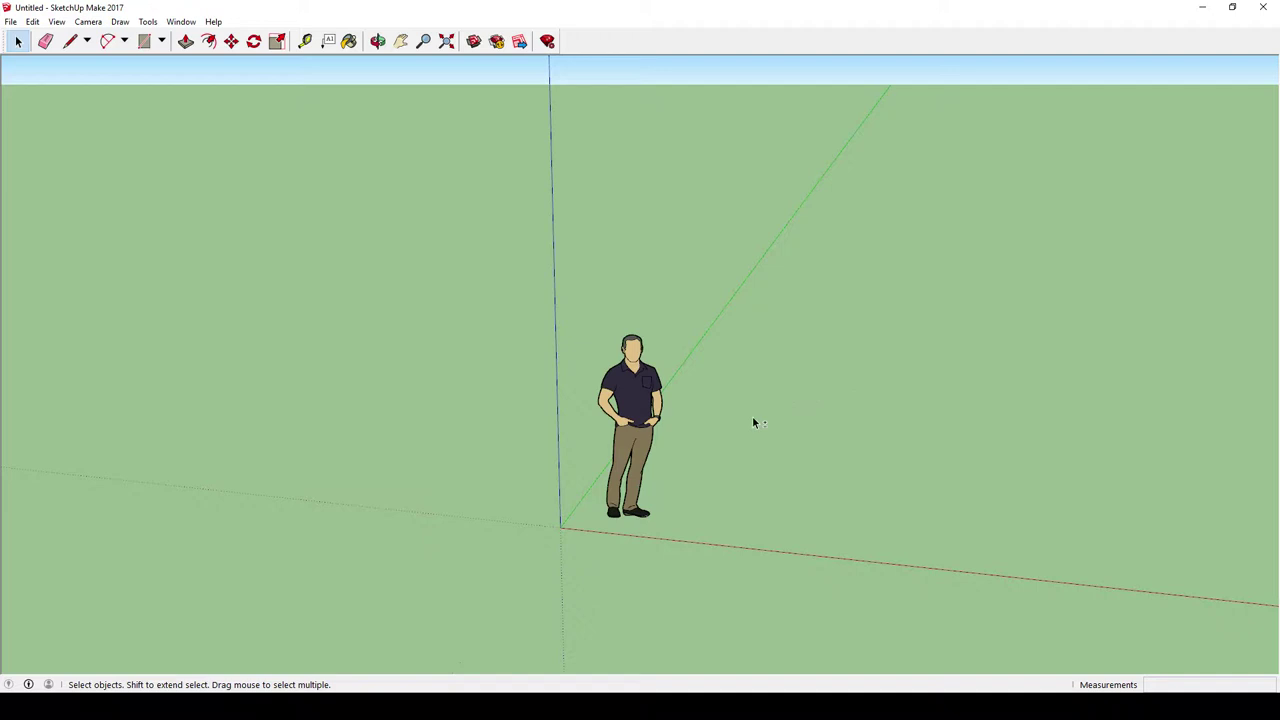
pyautogui.press('o')
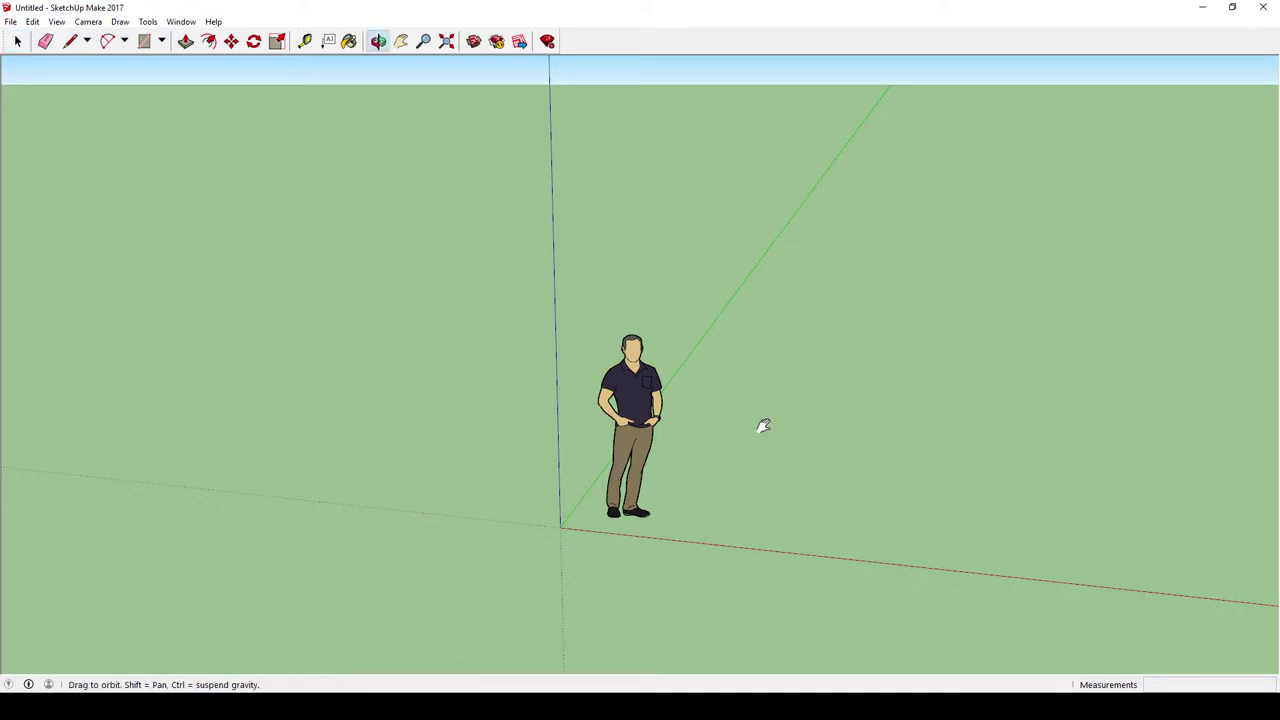
pyautogui.moveTo(763, 426); pyautogui.dragTo(654, 394)
pyautogui.press('space')
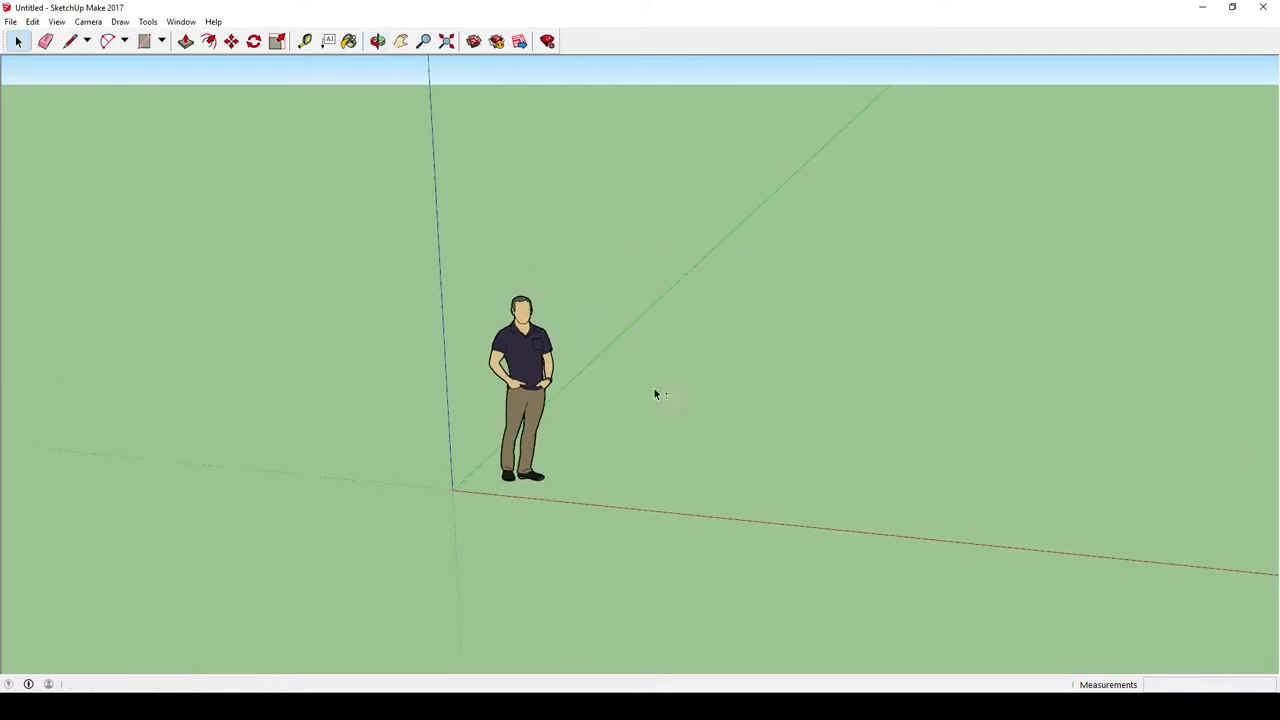
pyautogui.scroll(3, 520, 376)
pyautogui.scroll(-5, 520, 376)
pyautogui.moveTo(880, 390); pyautogui.dragTo(789, 346, button='middle')
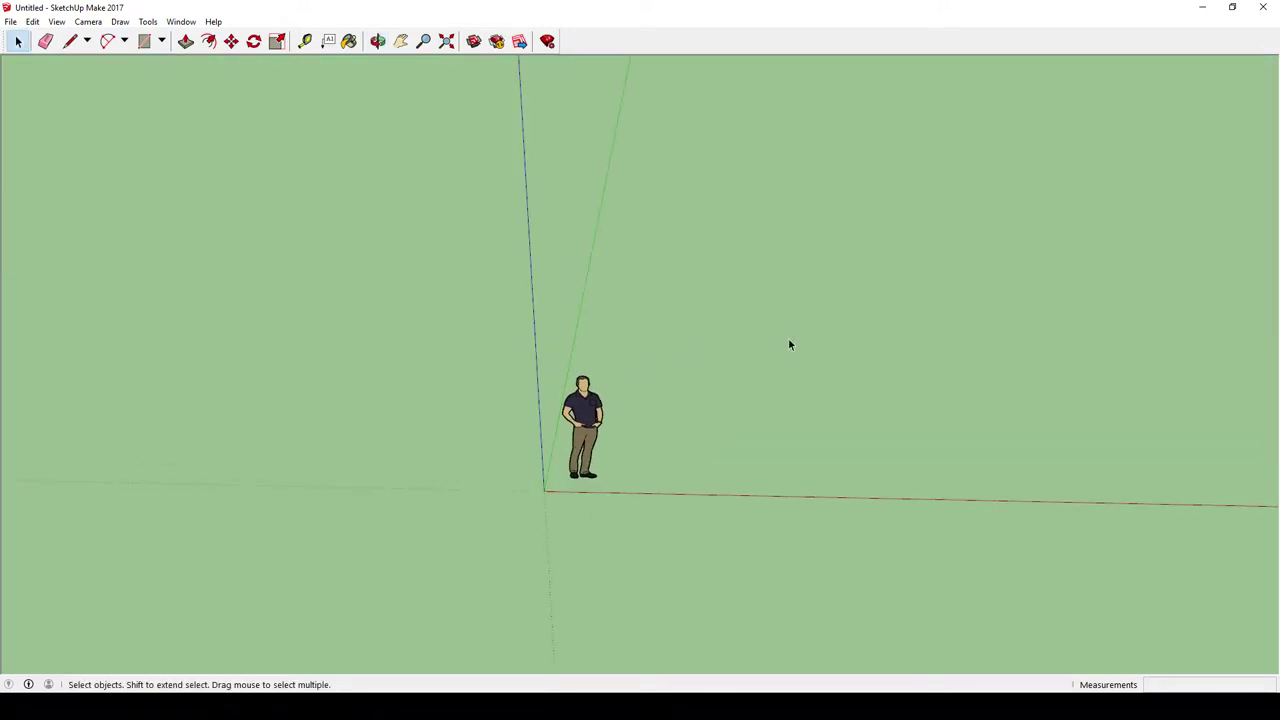
pyautogui.moveTo(828, 423); pyautogui.dragTo(650, 406, button='middle')
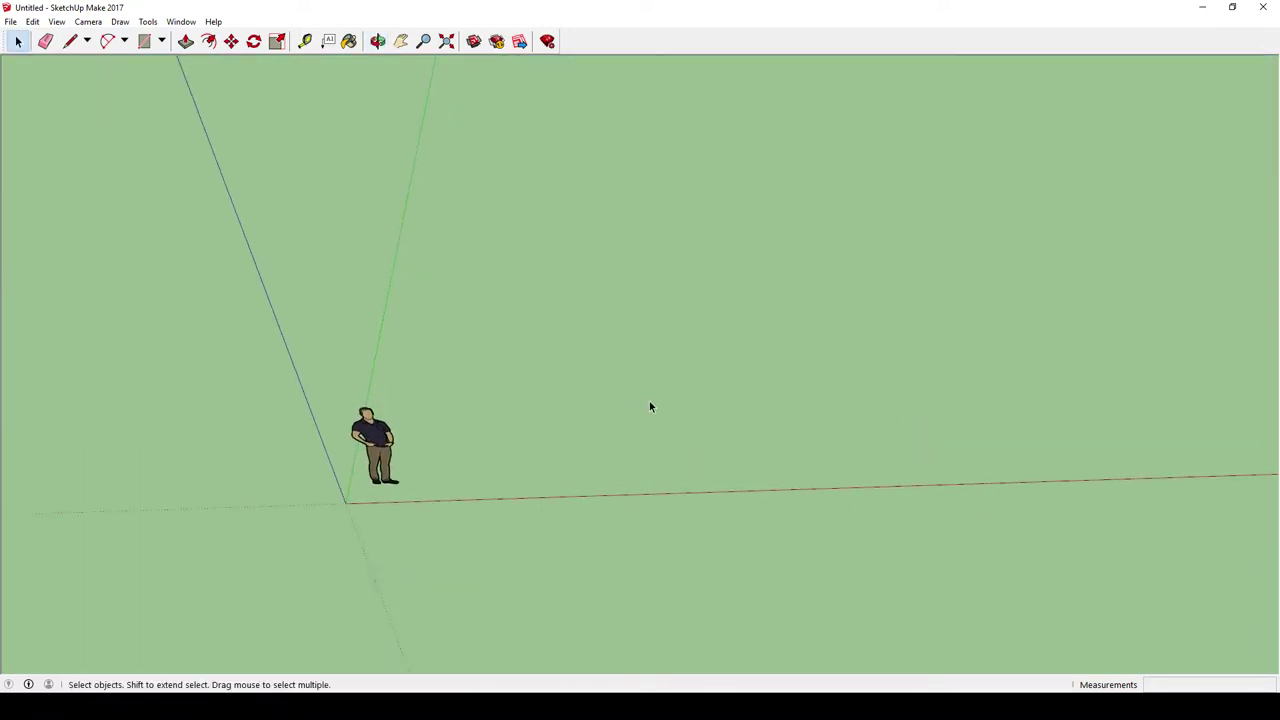
pyautogui.moveTo(563, 477); pyautogui.dragTo(818, 378, button='middle')
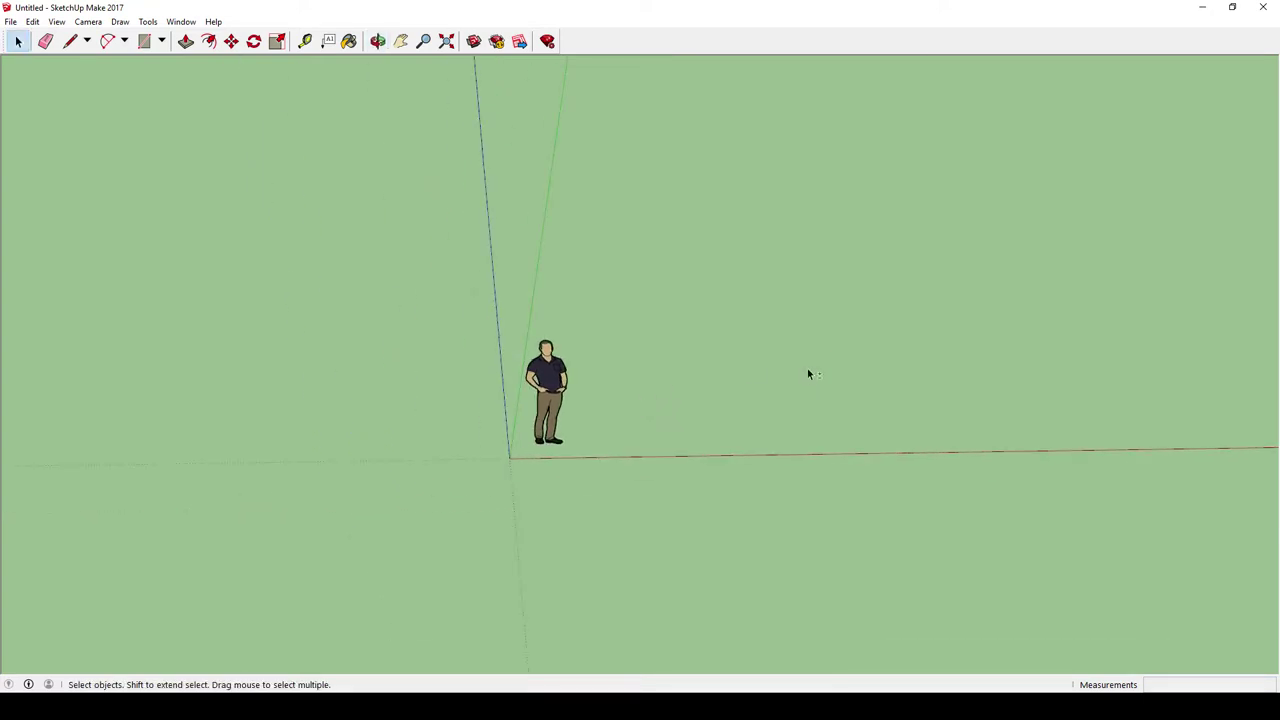
pyautogui.keyDown('shift'); pyautogui.moveTo(809, 372); pyautogui.dragTo(690, 411, button='middle'); pyautogui.keyUp('shift')
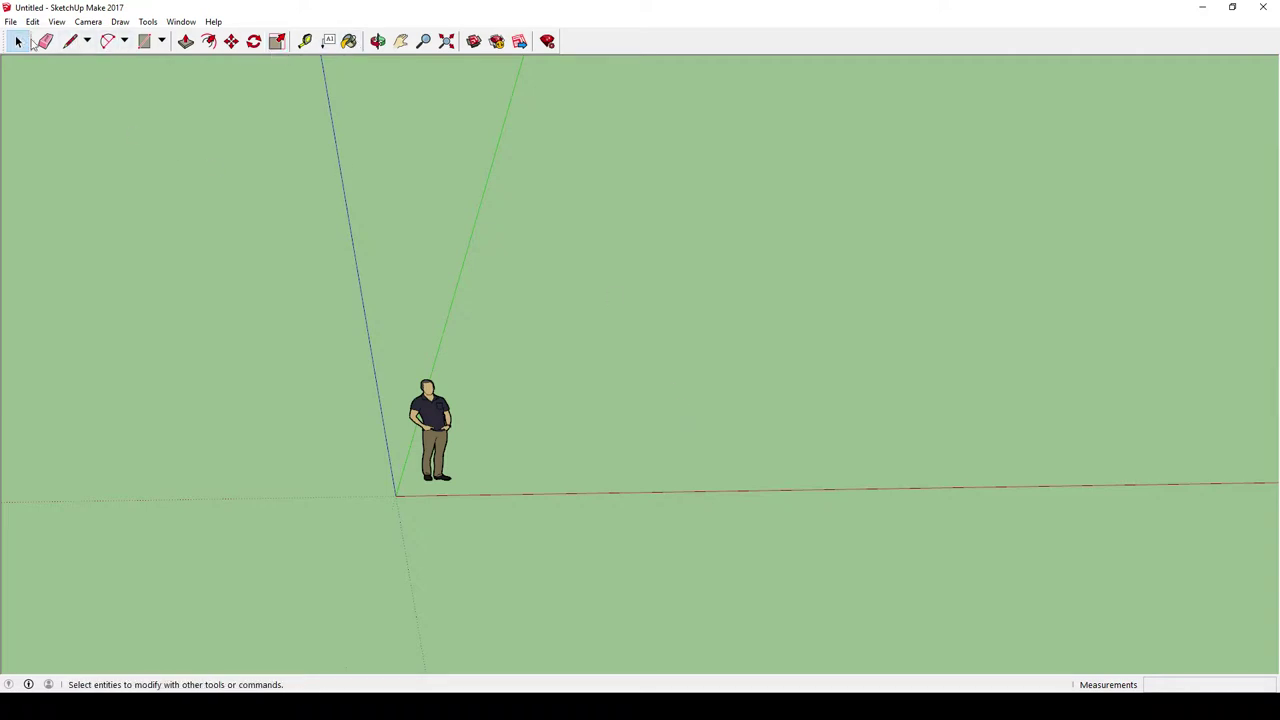
# - Choose the Rectangle tool from the toolbar's Shapes dropdown
pyautogui.click(162, 41)
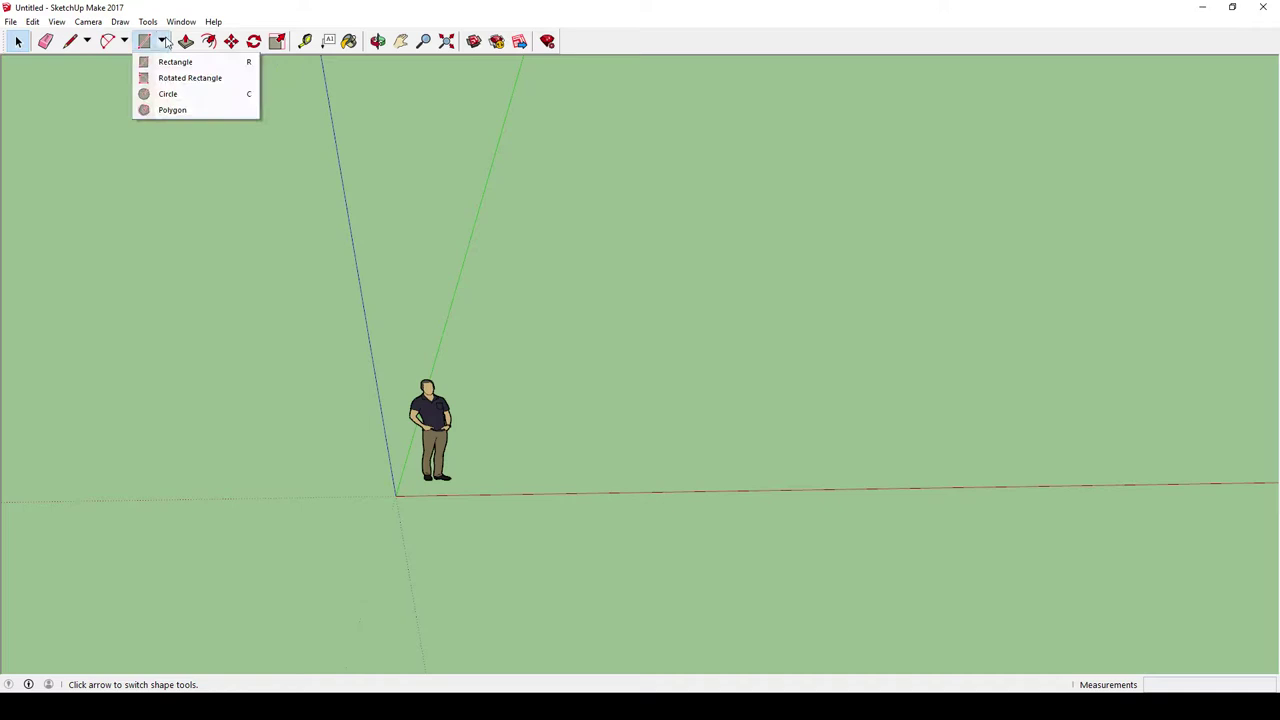
pyautogui.click(175, 64)
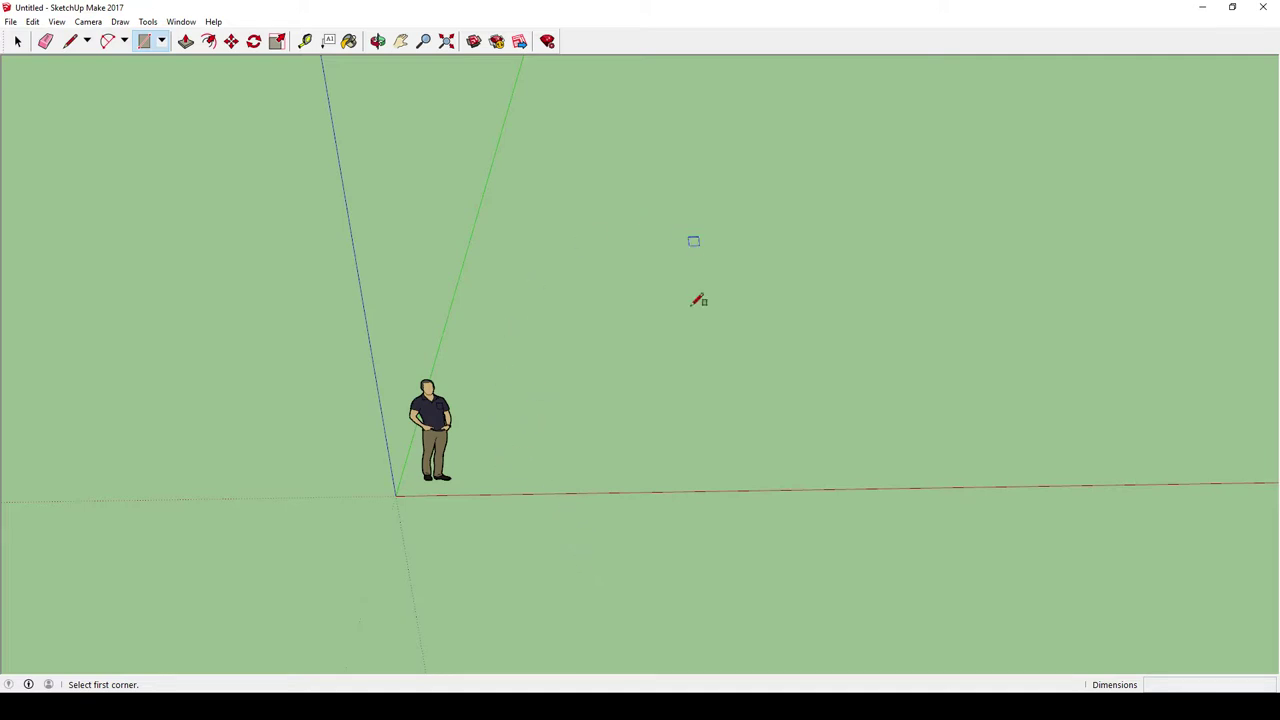
pyautogui.moveTo(600, 508); pyautogui.dragTo(665, 233, button='middle')
pyautogui.click(490, 477)
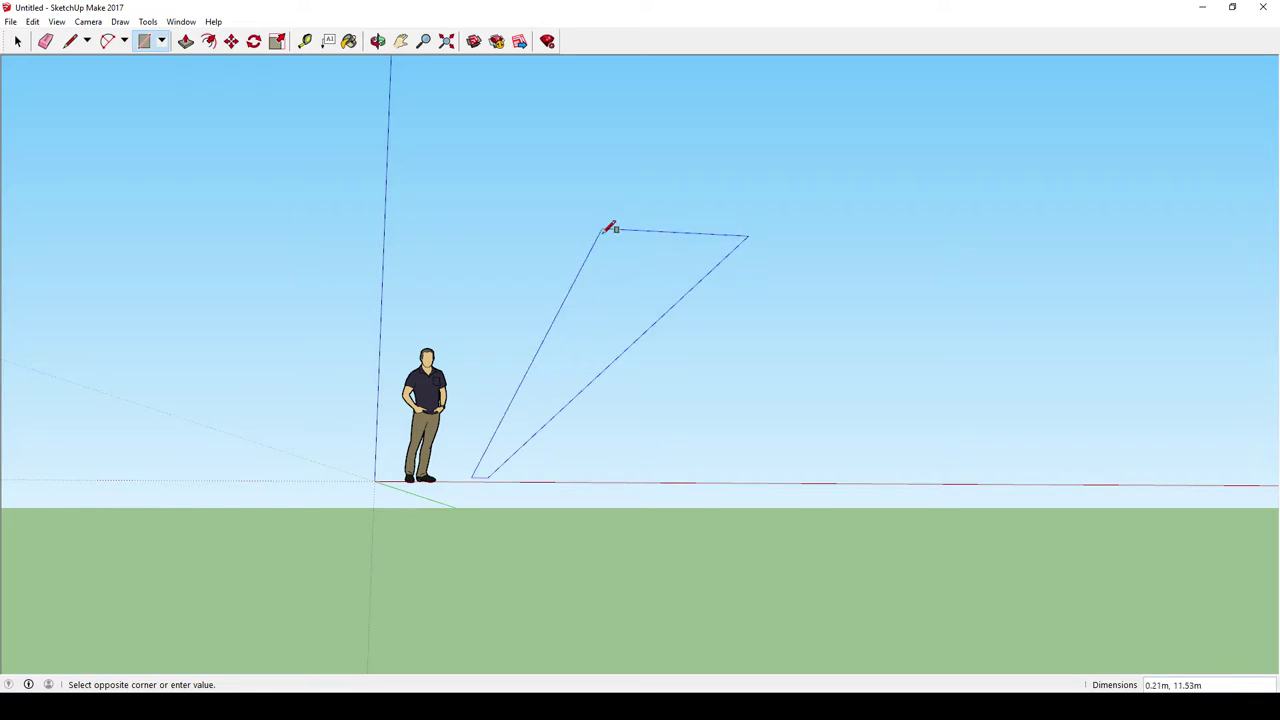
pyautogui.click(521, 257)
pyautogui.moveTo(530, 251); pyautogui.dragTo(631, 526, button='middle')
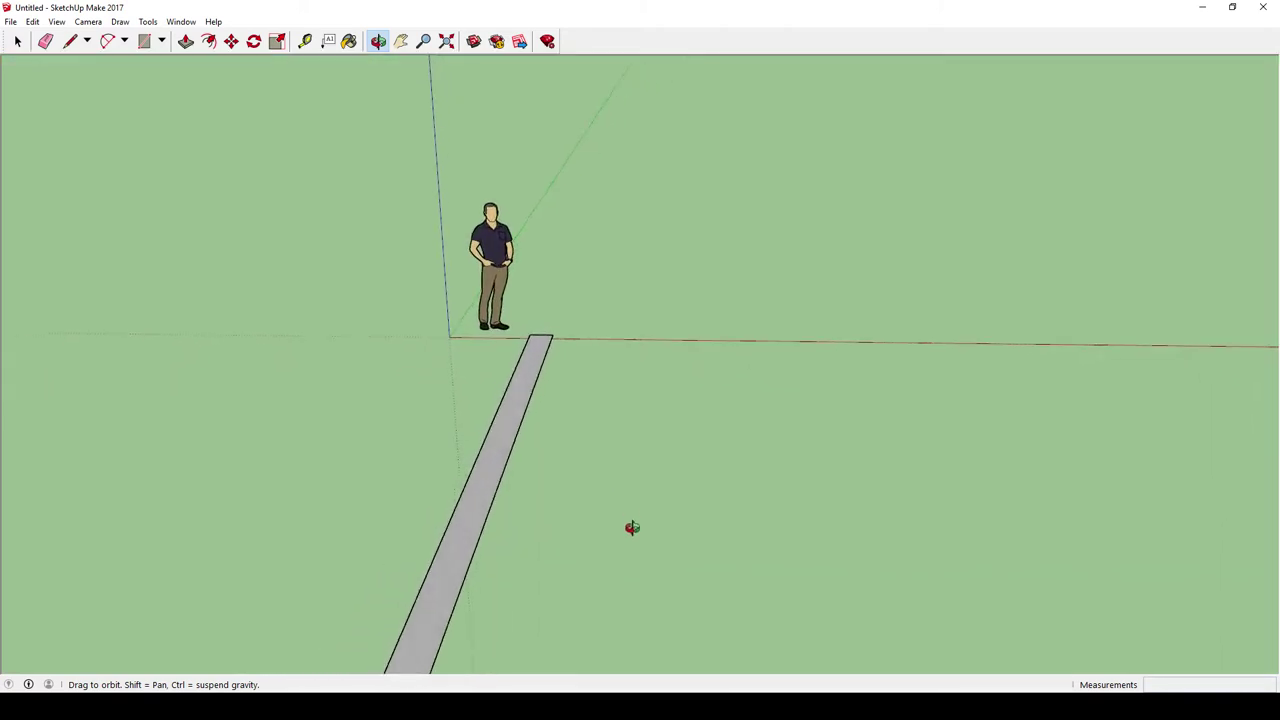
pyautogui.press('r')
pyautogui.hotkey('ctrl', 'z')
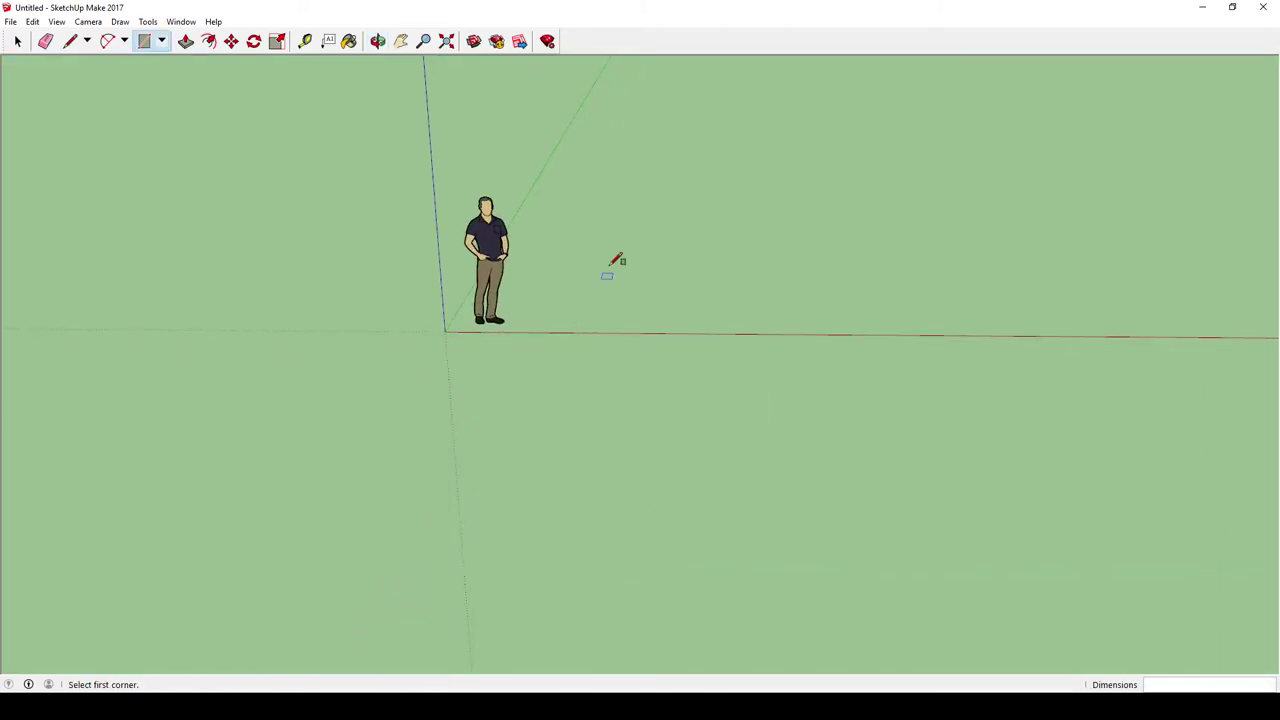
pyautogui.moveTo(611, 266); pyautogui.dragTo(602, 463, button='middle')
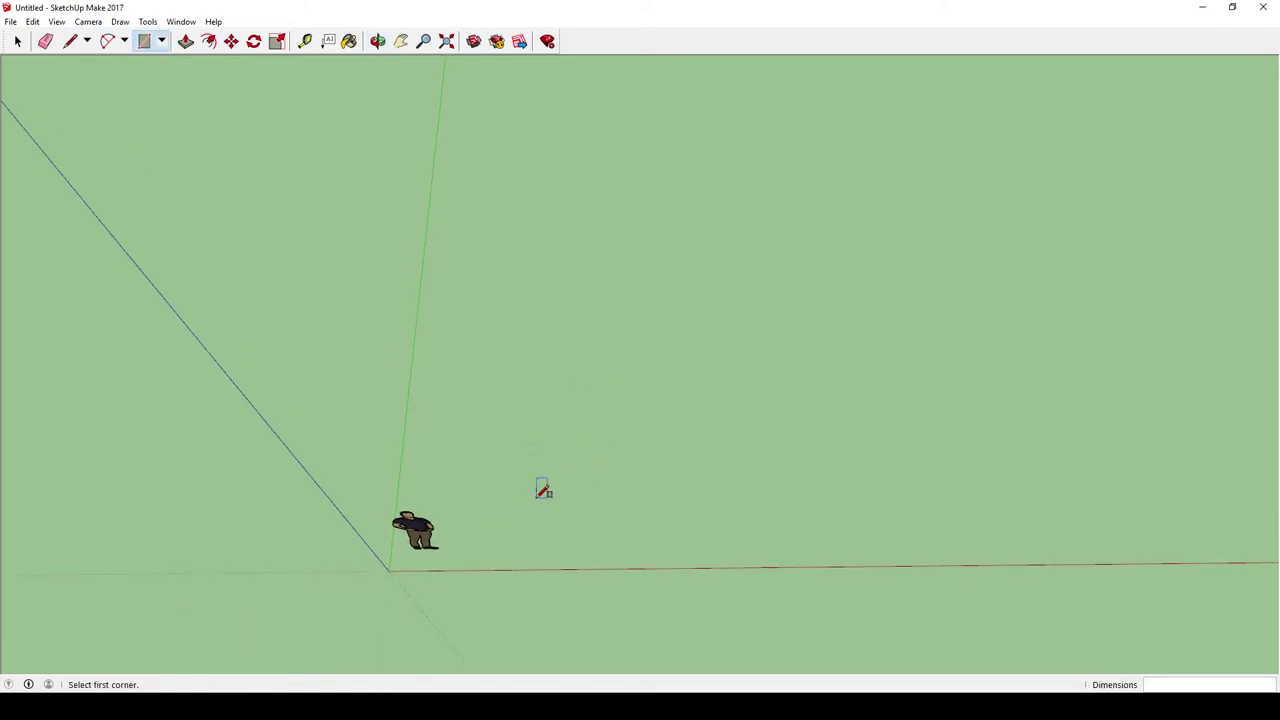
pyautogui.moveTo(545, 499); pyautogui.dragTo(470, 466, button='middle')
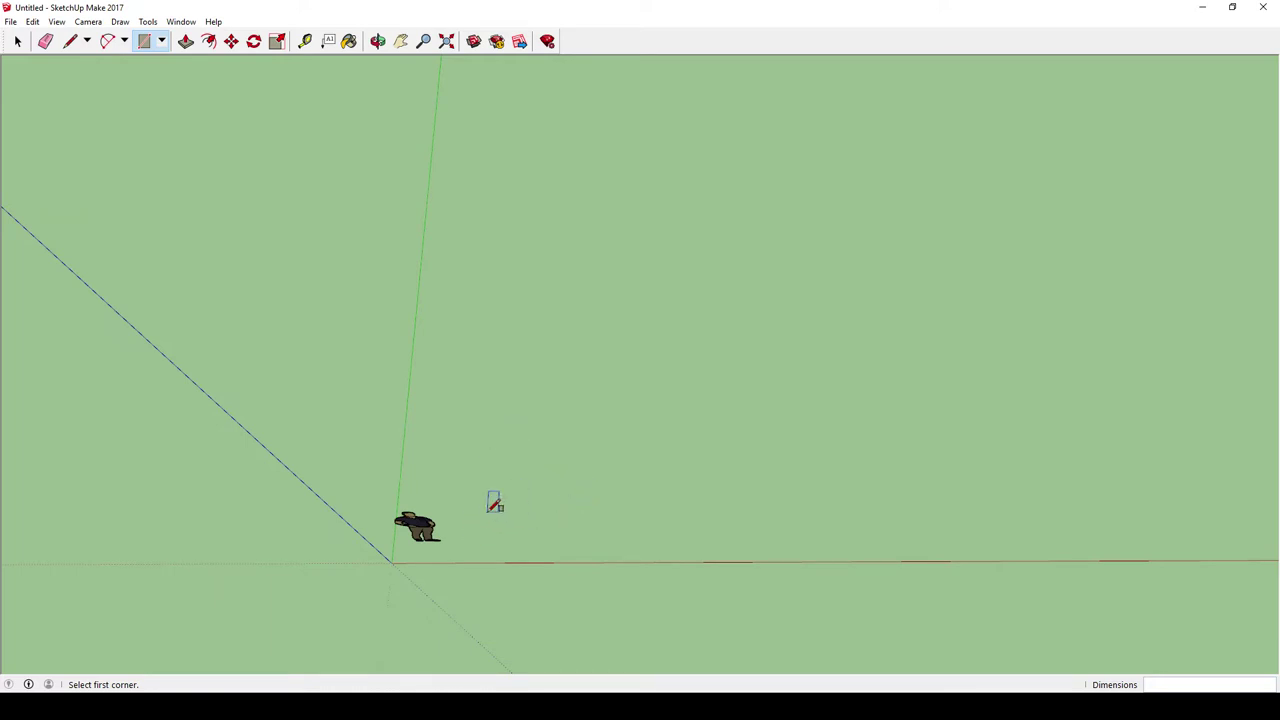
# - Undo a first attempt, then draw a 3.20m by 3.81m rectangle on the ground beside the figure
pyautogui.click(468, 538)
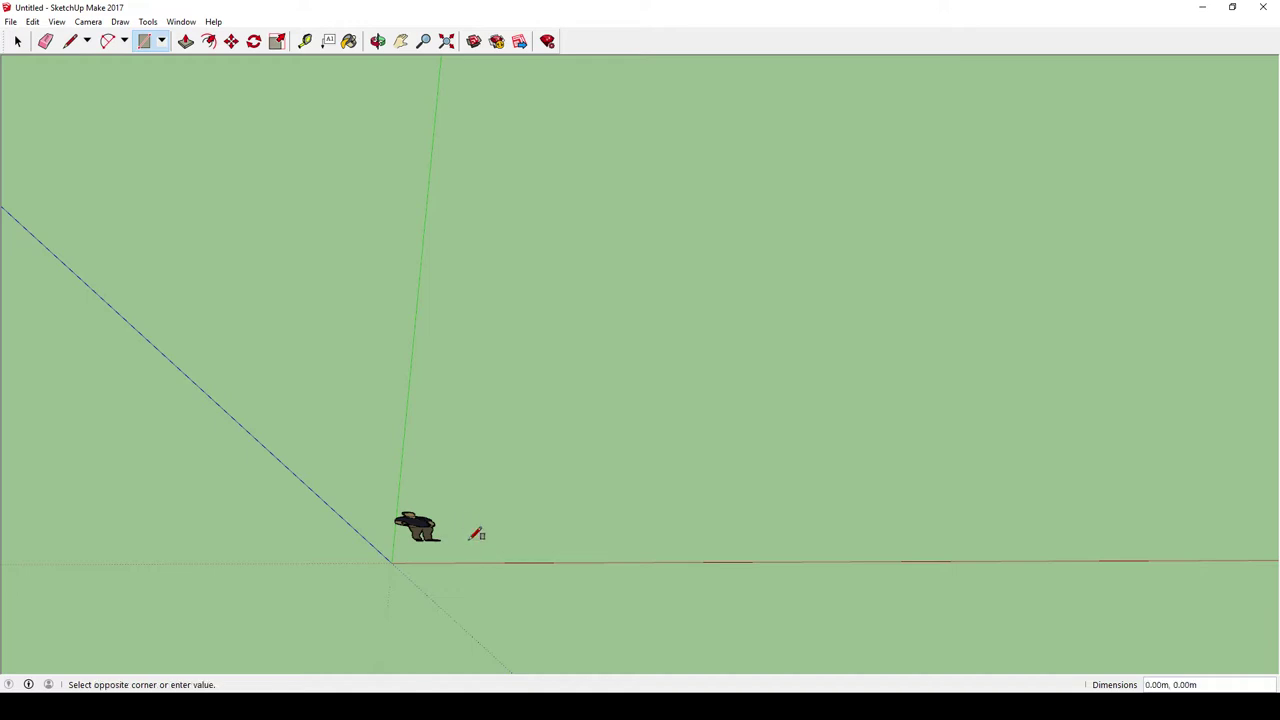
pyautogui.click(637, 354)
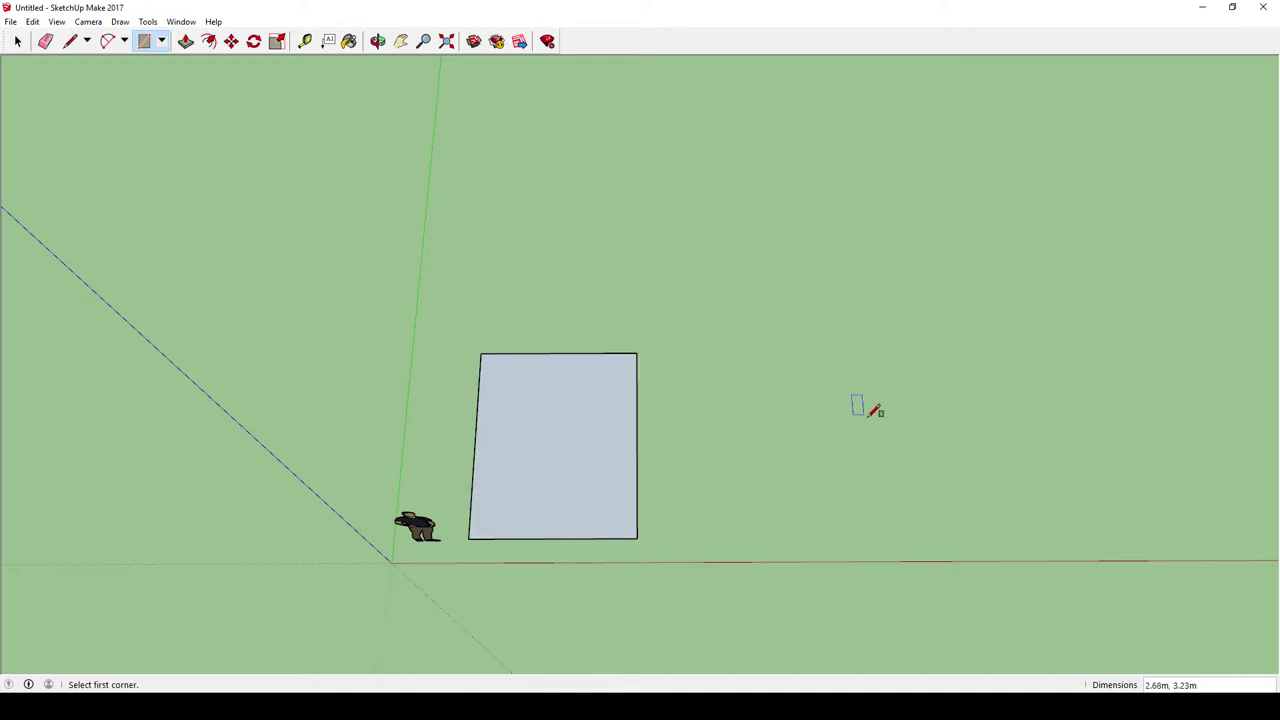
pyautogui.hotkey('ctrl', 'z')
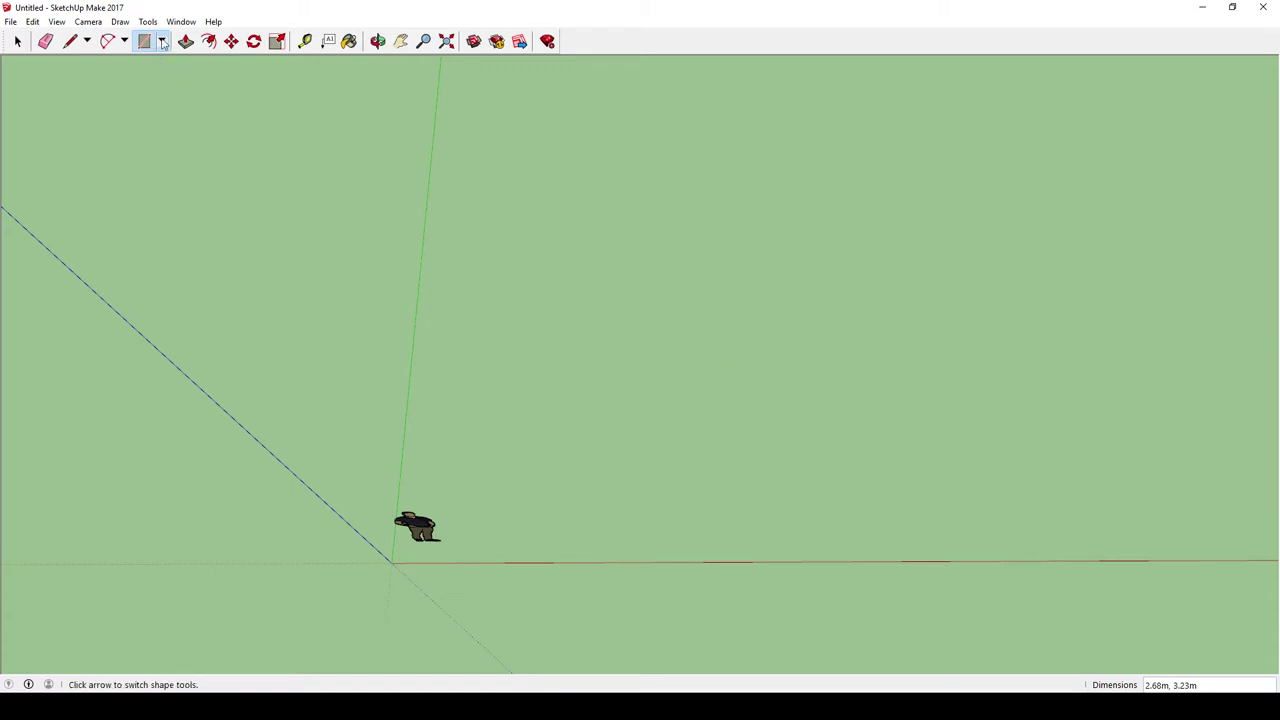
pyautogui.click(161, 41)
pyautogui.click(170, 62)
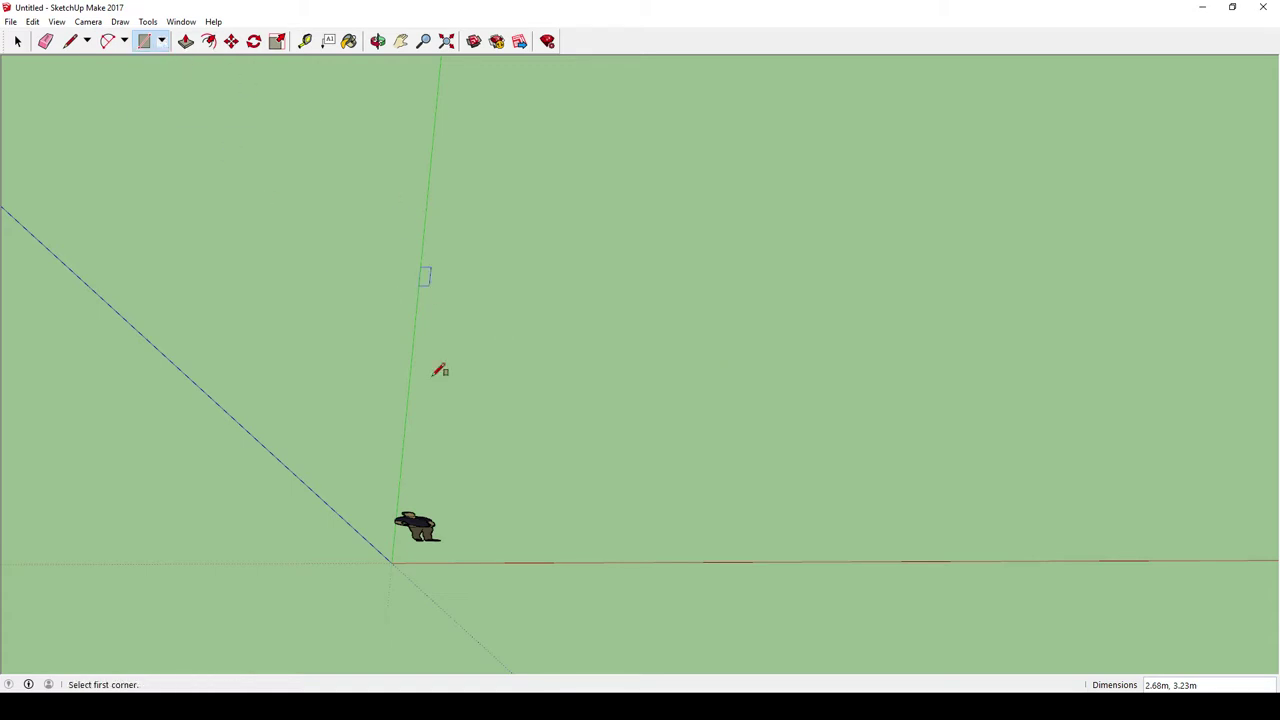
pyautogui.click(475, 539)
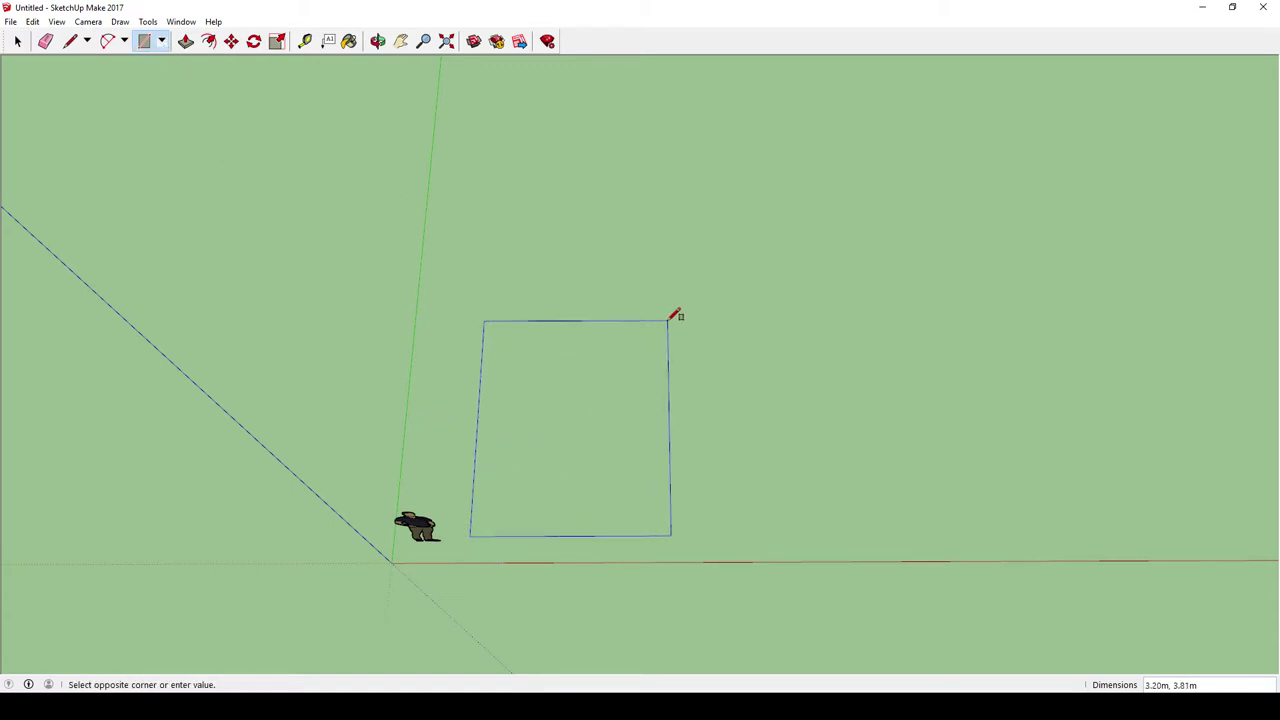
pyautogui.click(670, 320)
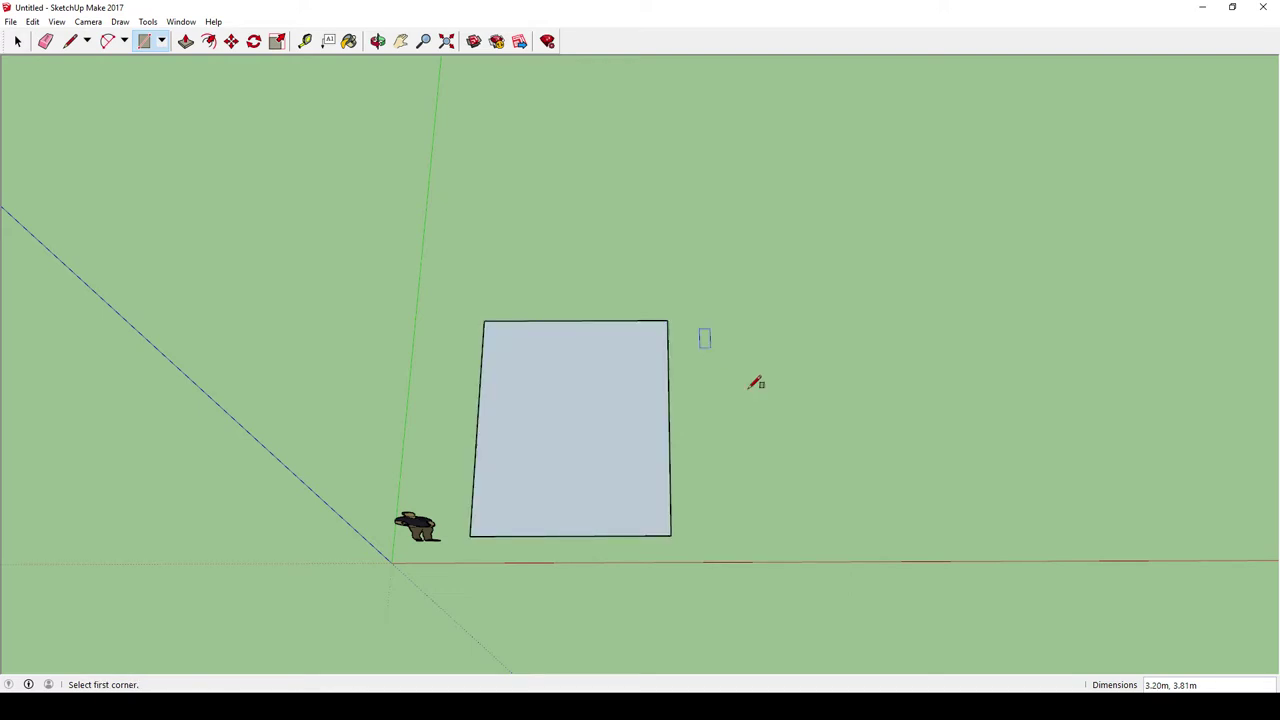
pyautogui.moveTo(829, 489)
pyautogui.mouseDown(button='middle')
pyautogui.moveTo(549, 303)
pyautogui.moveTo(349, 240)
pyautogui.moveTo(760, 329)
pyautogui.moveTo(806, 498)
pyautogui.moveTo(691, 286)
pyautogui.moveTo(710, 246)
pyautogui.moveTo(757, 237)
pyautogui.moveTo(837, 266)
pyautogui.moveTo(799, 258)
pyautogui.mouseUp(button='middle')
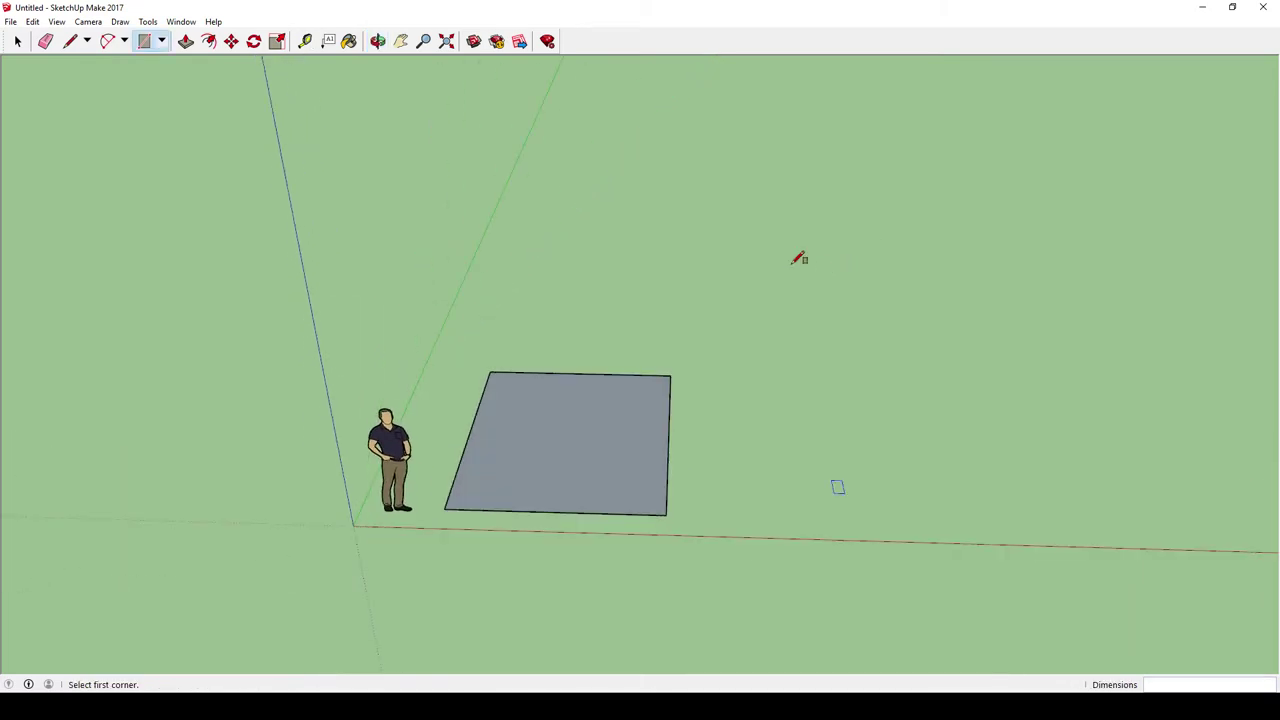
pyautogui.moveTo(786, 516); pyautogui.dragTo(741, 579, button='middle')
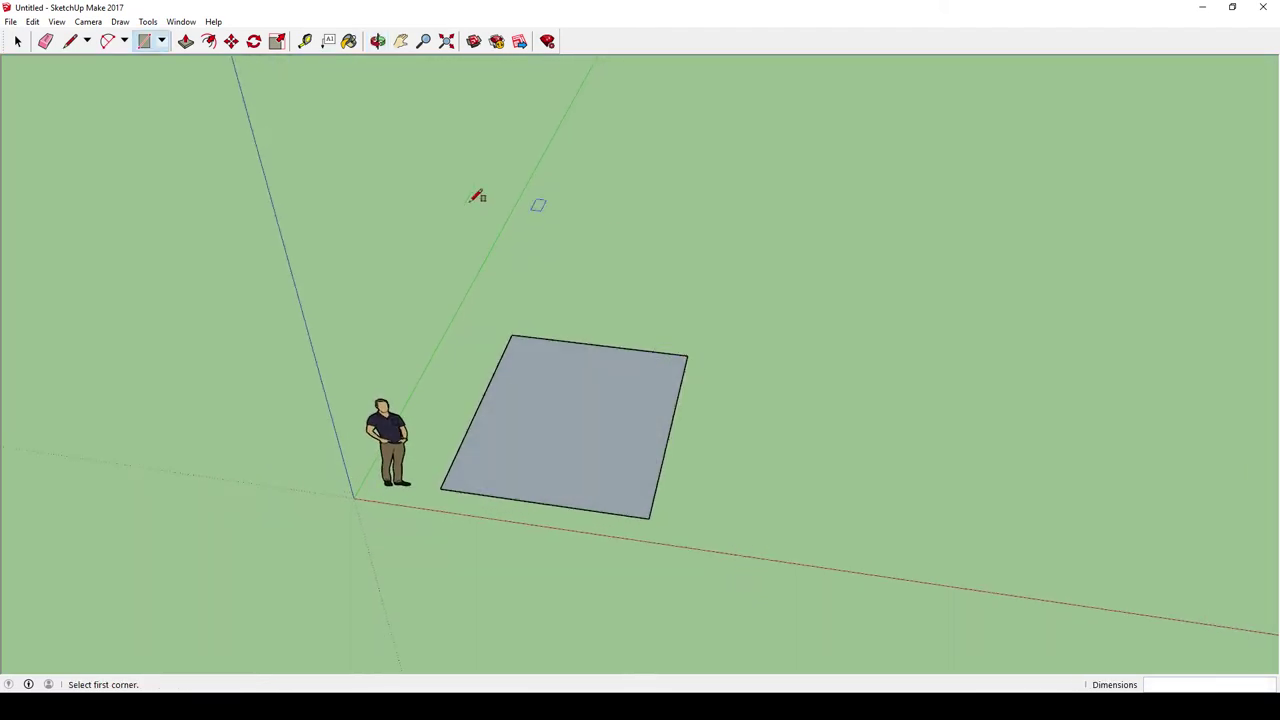
# - Push/Pull the rectangle face up 2.41m into a box and orbit around it
pyautogui.click(184, 45)
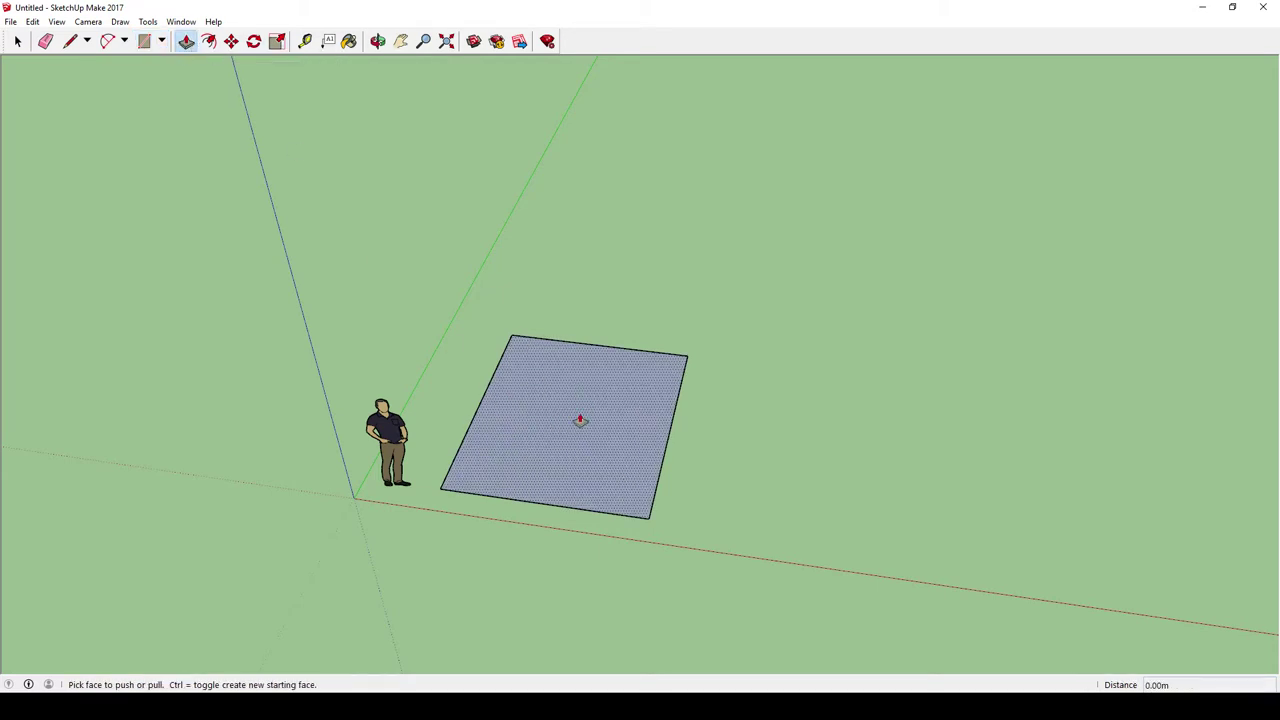
pyautogui.moveTo(587, 458); pyautogui.dragTo(593, 337)
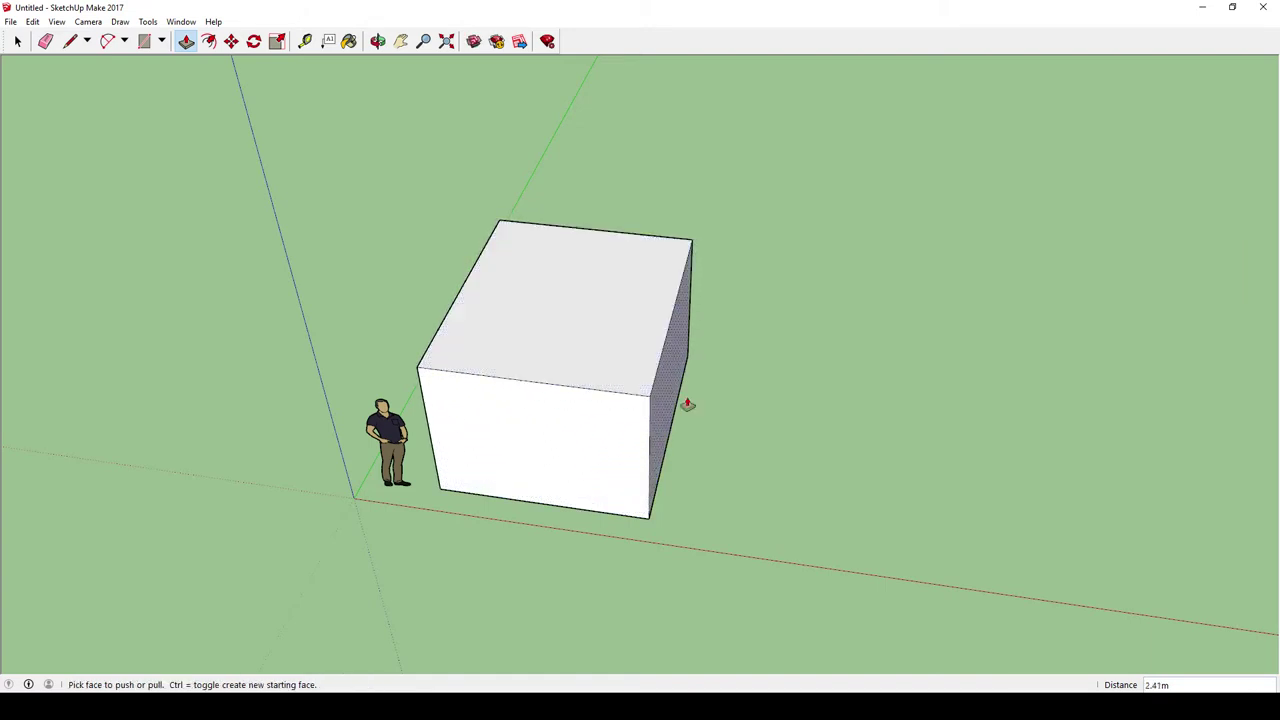
pyautogui.moveTo(809, 487); pyautogui.dragTo(678, 397, button='middle')
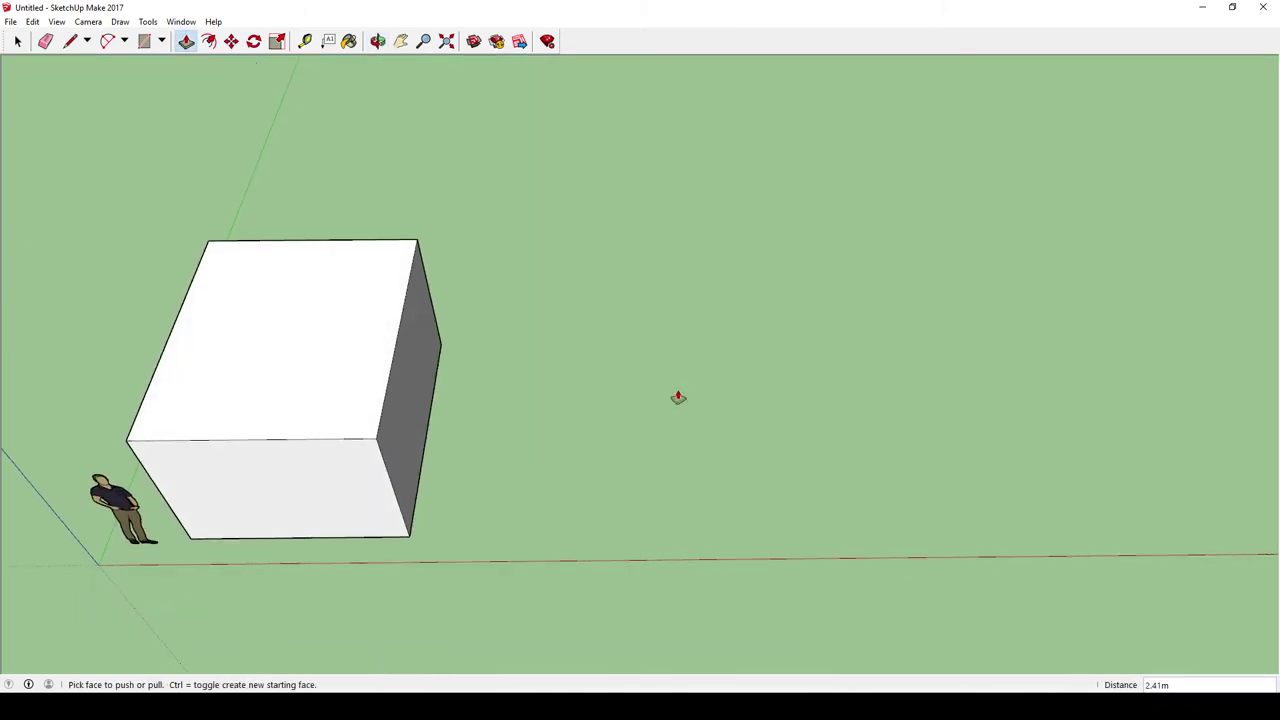
# - Draw a second base rectangle beside the first box and raise it 3.23 m
pyautogui.click(144, 42)
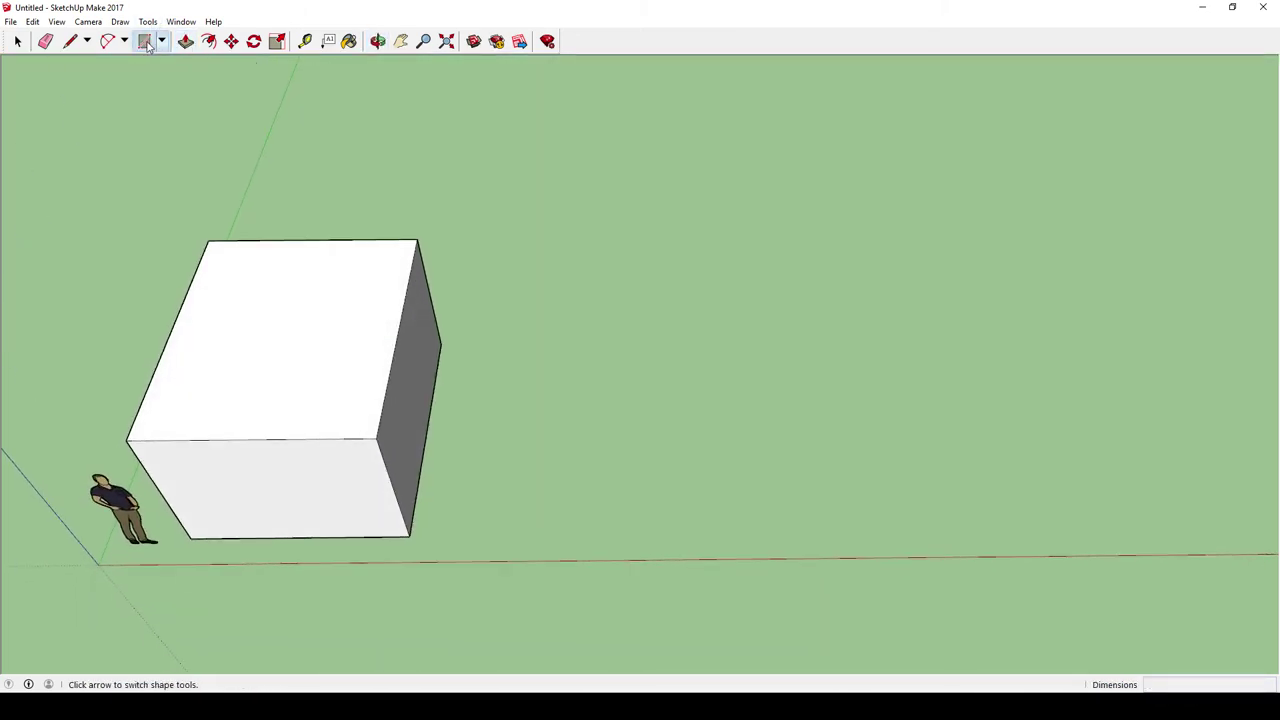
pyautogui.click(463, 538)
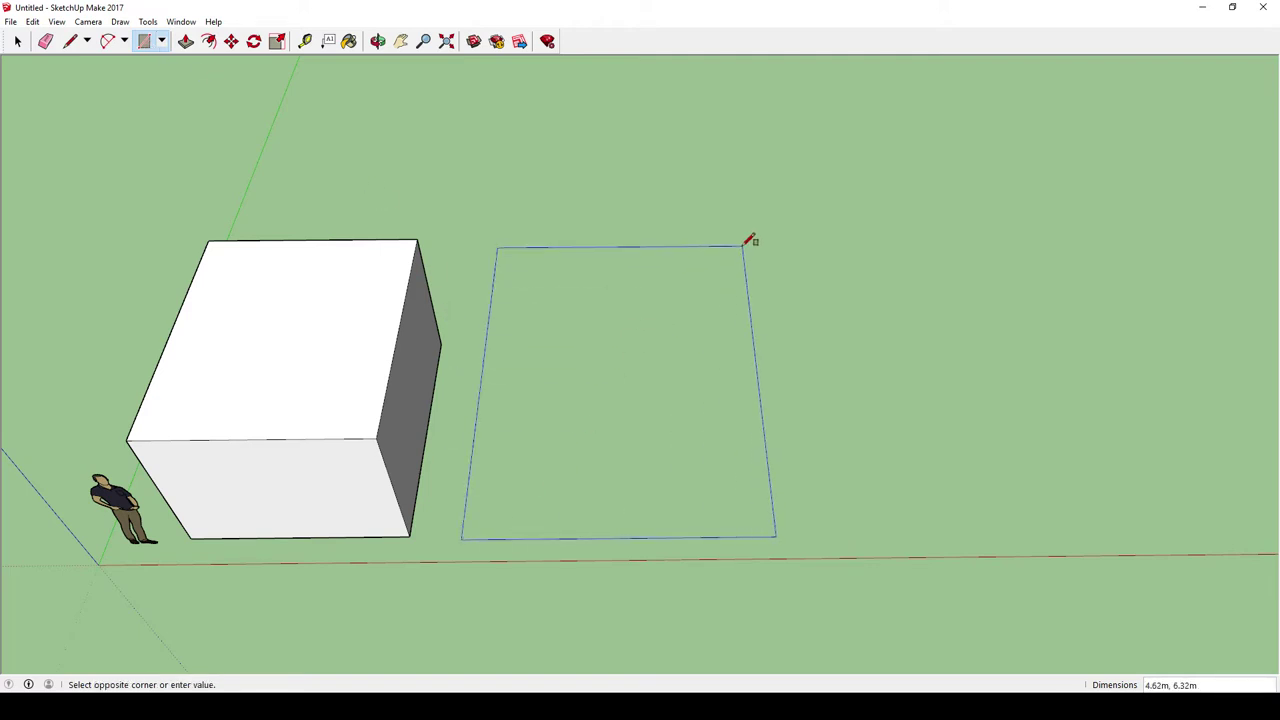
pyautogui.click(746, 244)
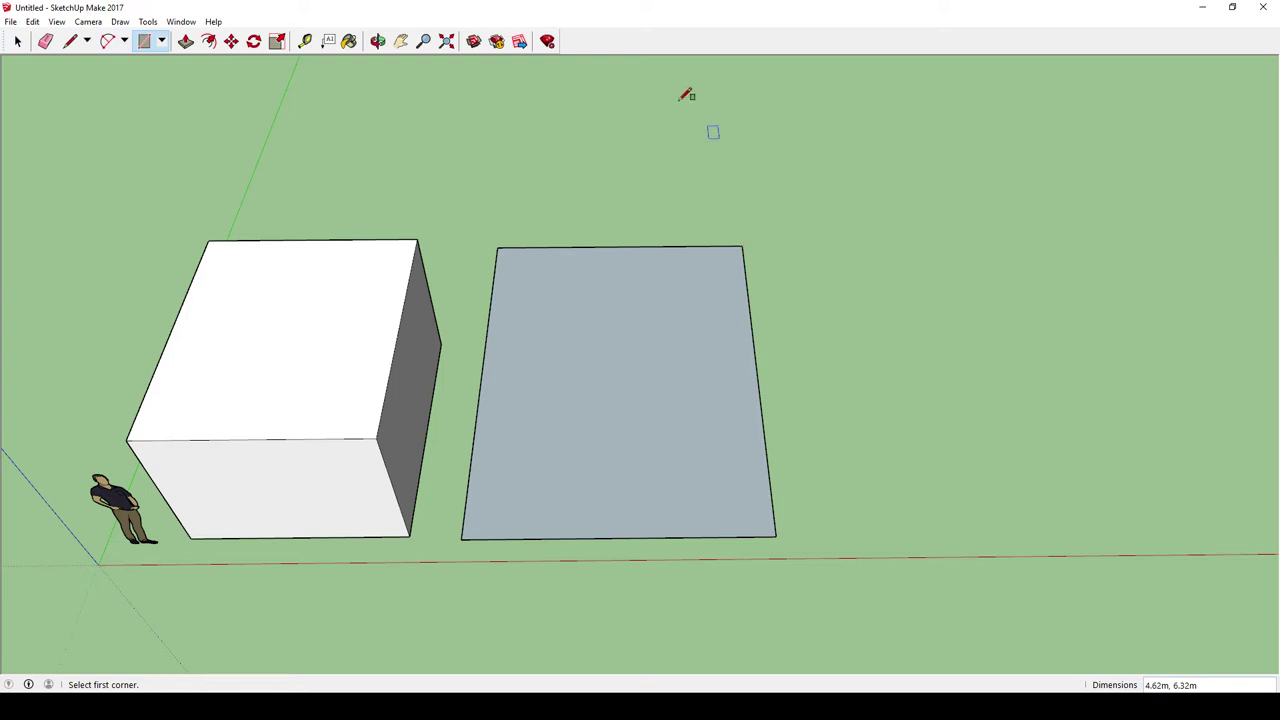
pyautogui.click(186, 42)
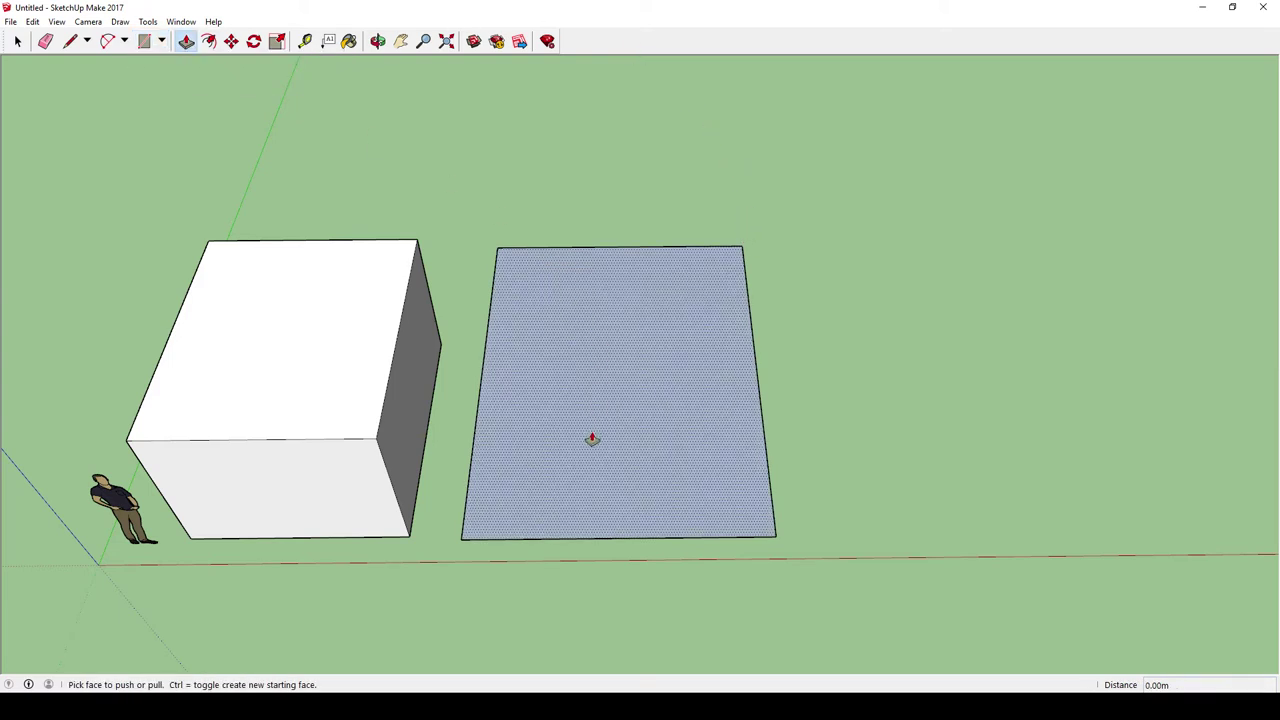
pyautogui.moveTo(592, 438); pyautogui.dragTo(581, 294)
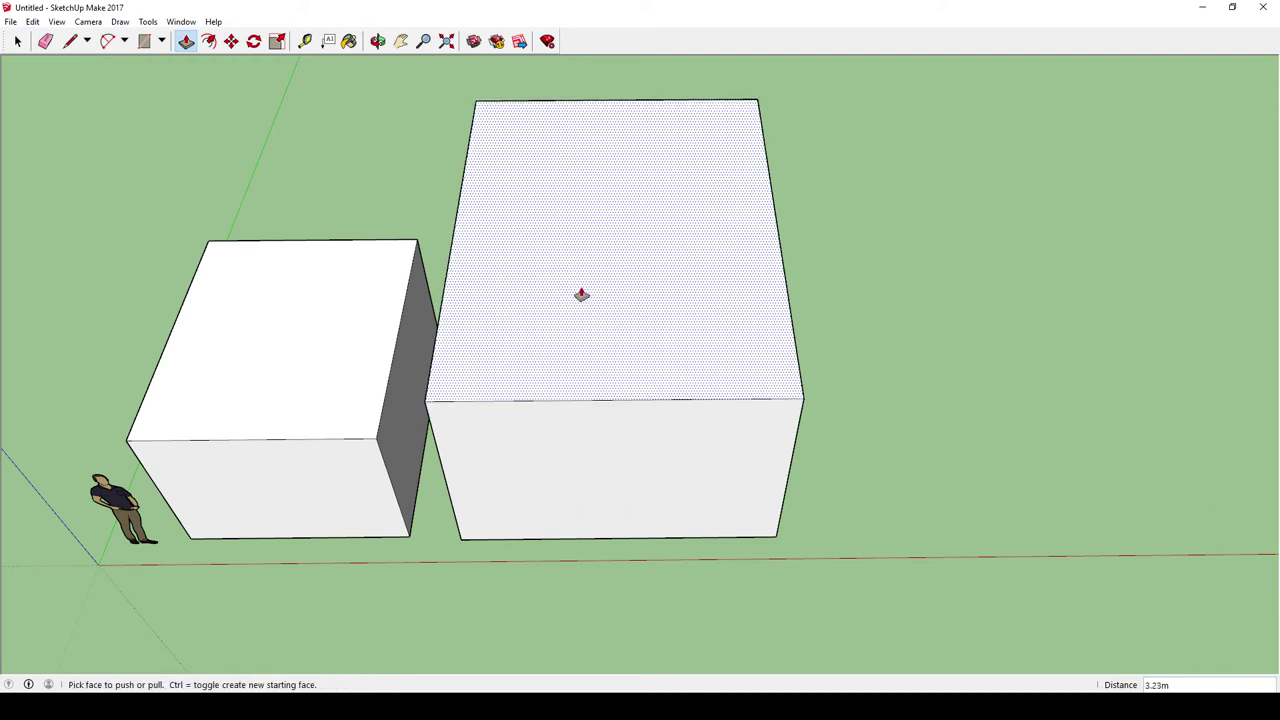
# - Push the new box's side face in 1.44 m, then orbit to a front view
pyautogui.moveTo(917, 446); pyautogui.dragTo(716, 365, button='middle')
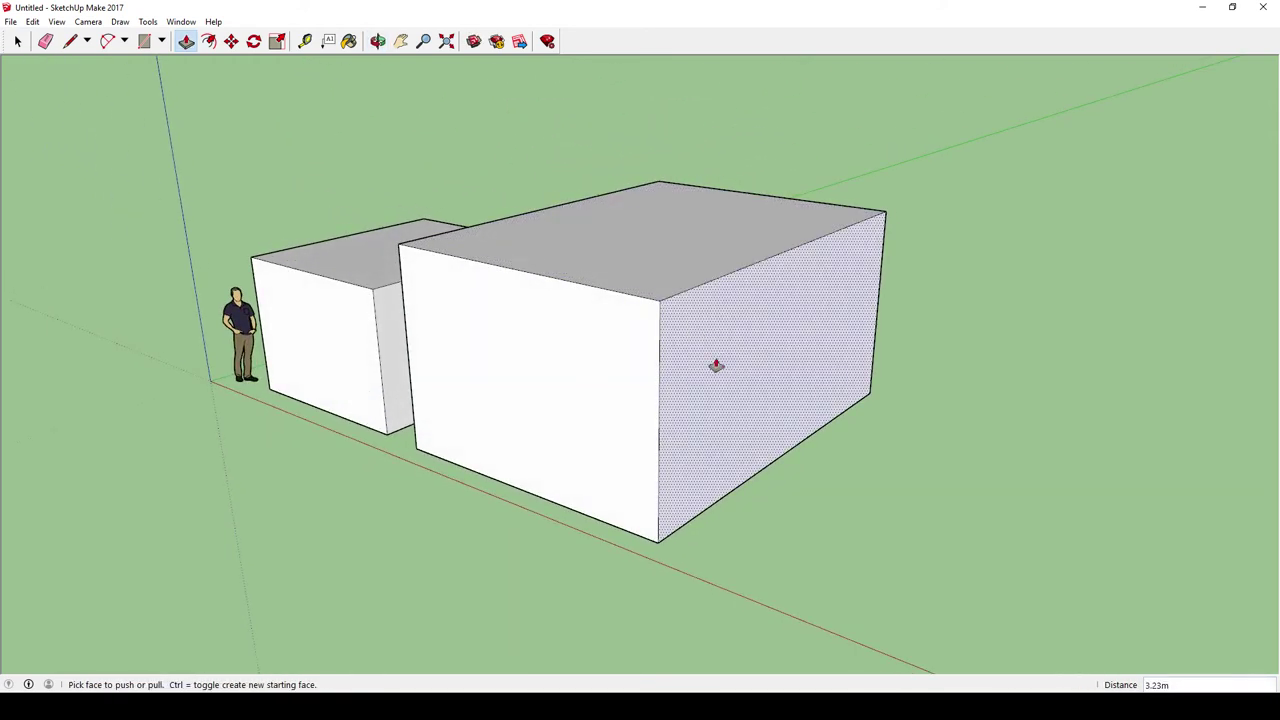
pyautogui.moveTo(716, 365); pyautogui.dragTo(607, 343)
pyautogui.moveTo(523, 414); pyautogui.dragTo(789, 409, button='middle')
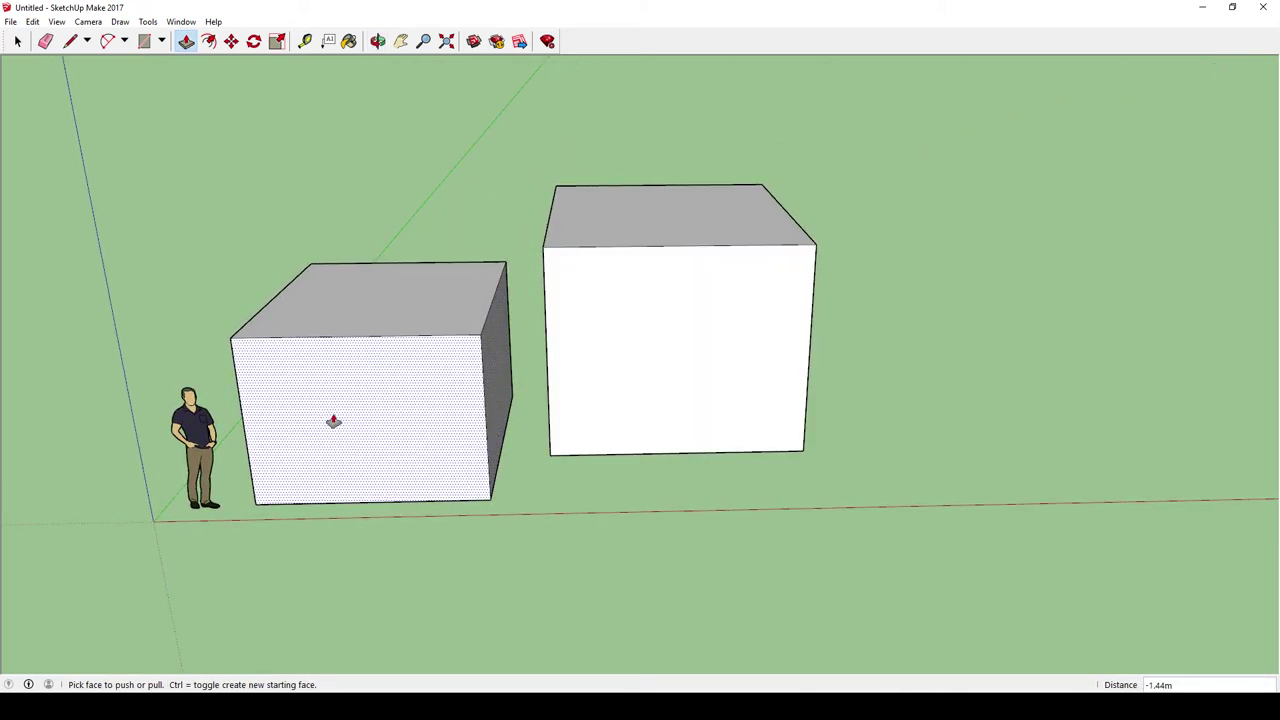
# - Draw a rectangle on the left box's front face and push it in 0.87 m
pyautogui.press('r')
pyautogui.click(254, 359)
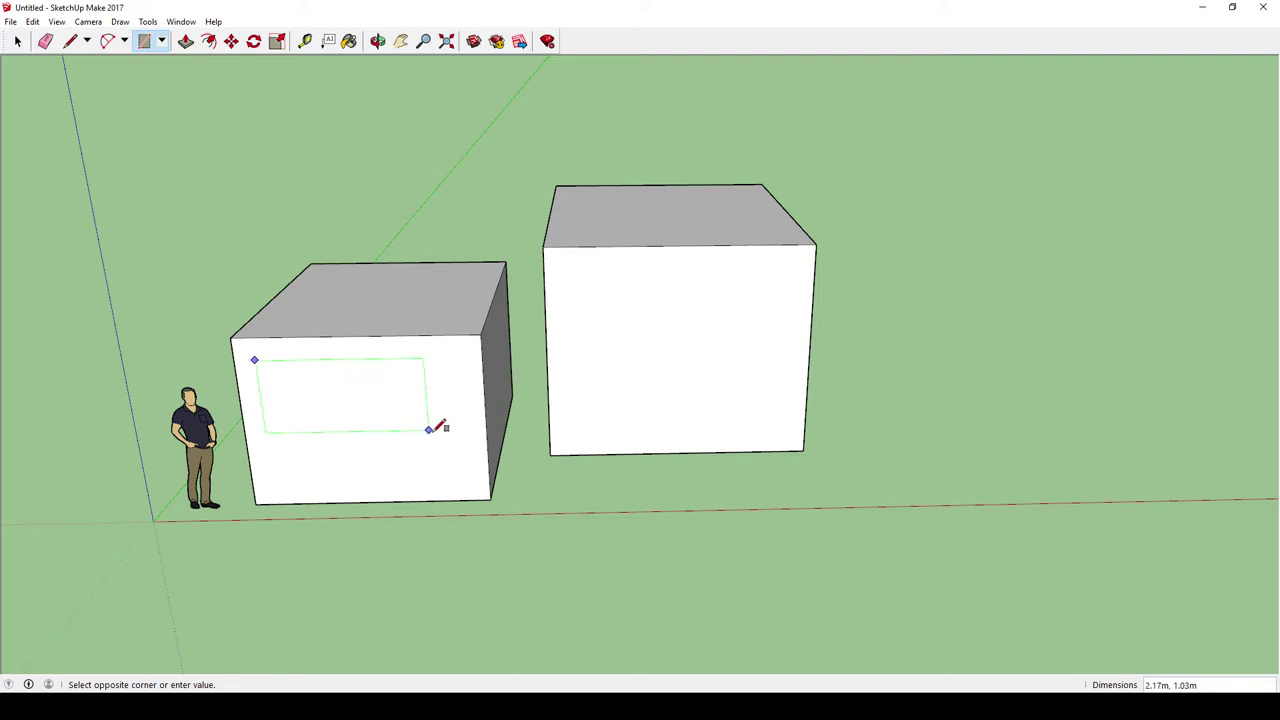
pyautogui.click(464, 447)
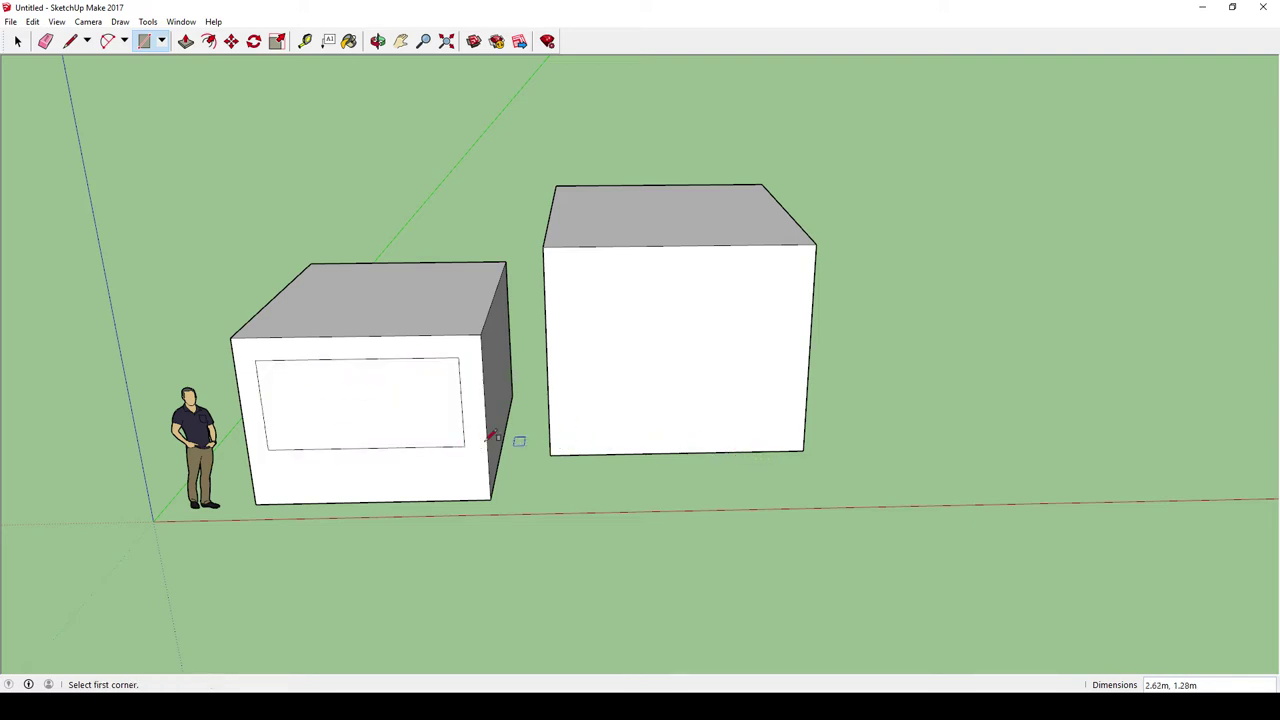
pyautogui.press('p')
pyautogui.click(350, 449)
pyautogui.click(369, 400)
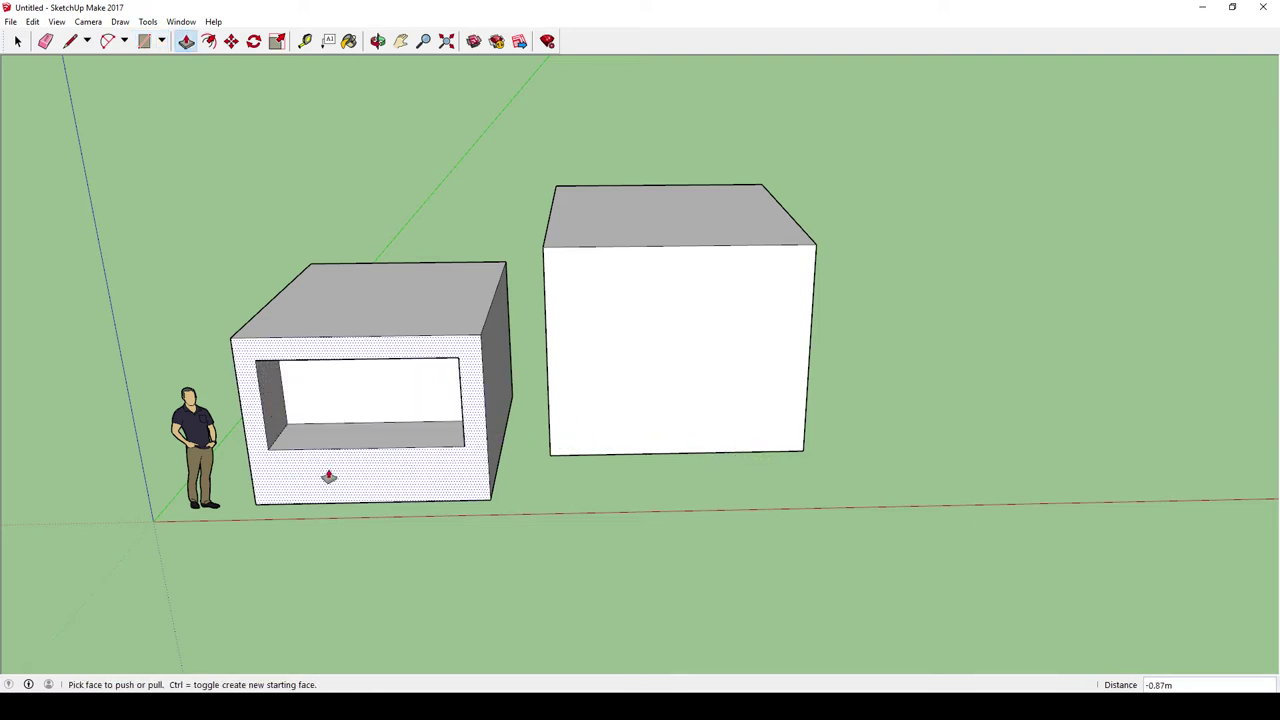
pyautogui.scroll(5, 350, 440)
# - Draw a thin rectangle on the opening's floor and raise it into a tall inner block
pyautogui.press('r')
pyautogui.click(249, 401)
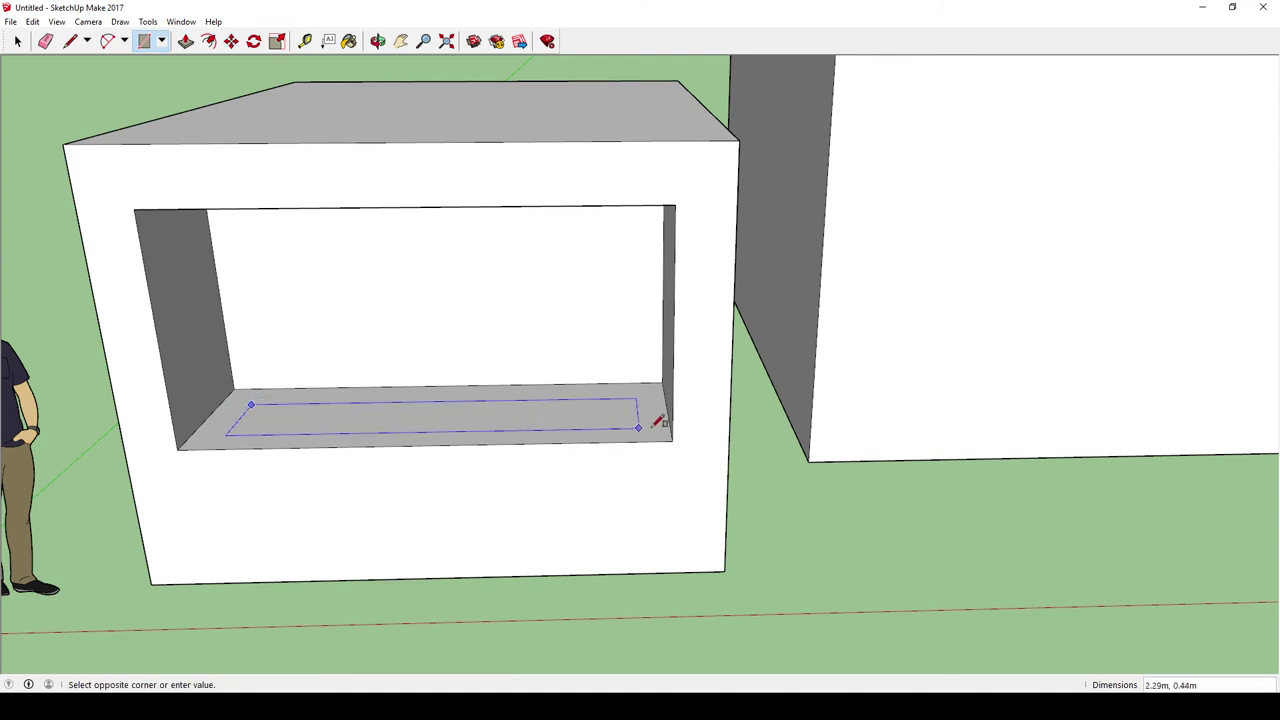
pyautogui.click(650, 420)
pyautogui.press('p')
pyautogui.click(471, 422)
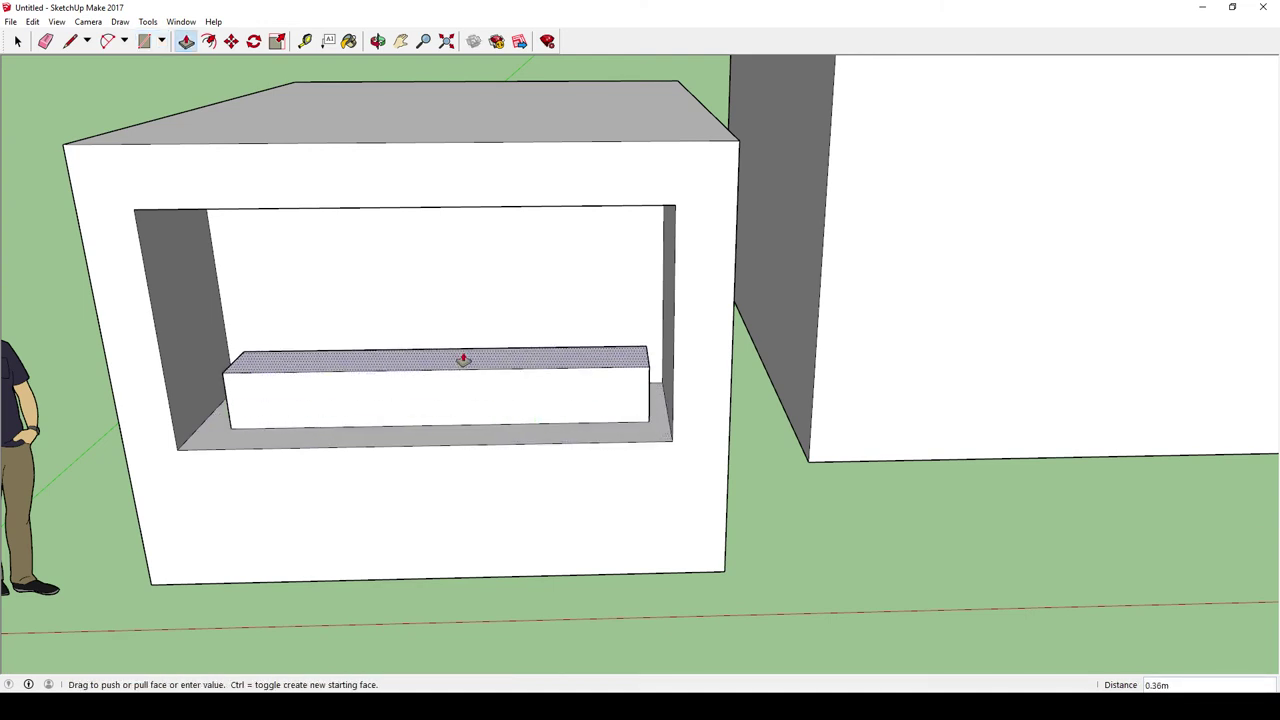
pyautogui.click(443, 257)
# - Pull a thin rectangle on the inner block's face outward into a projecting shelf slab
pyautogui.press('r')
pyautogui.click(224, 270)
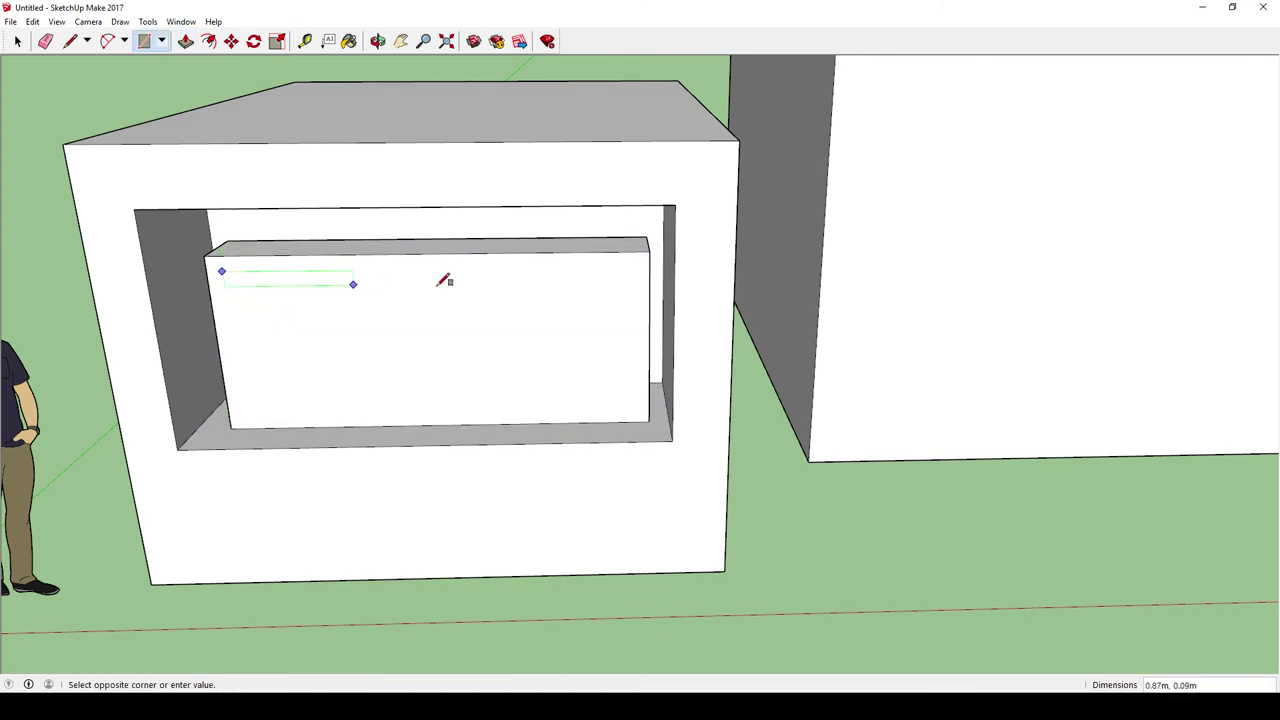
pyautogui.click(634, 290)
pyautogui.press('p')
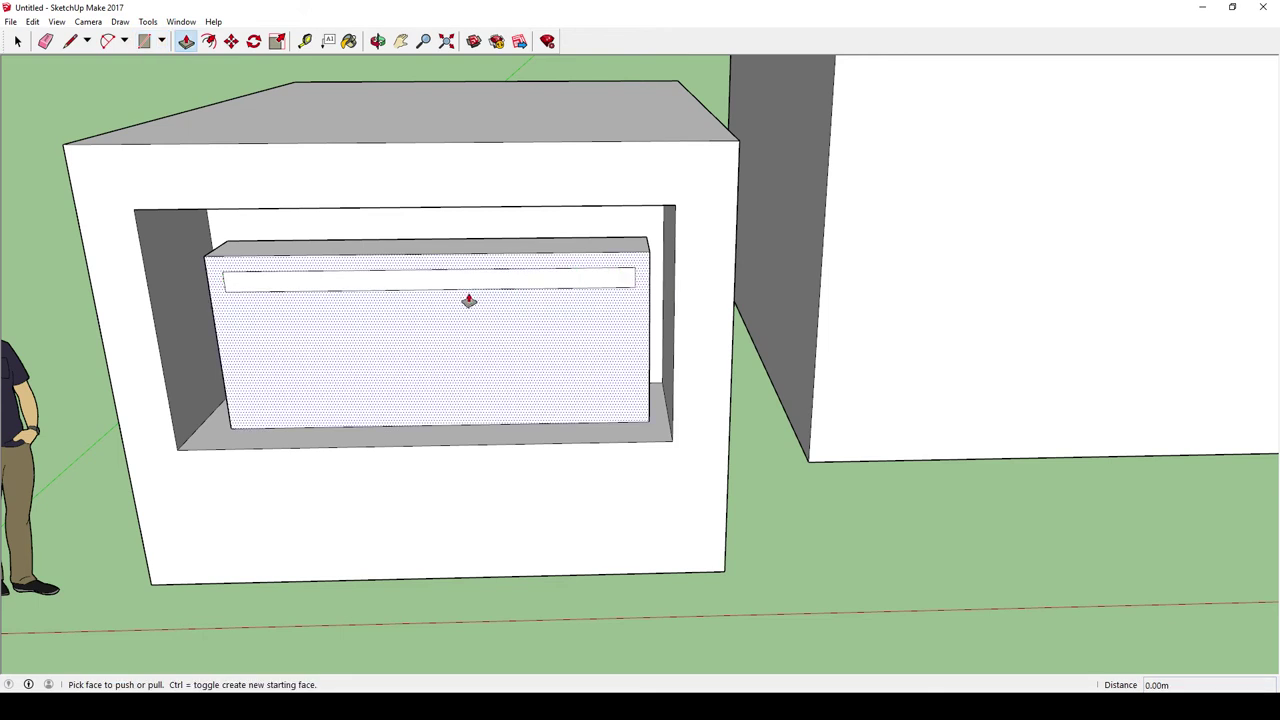
pyautogui.click(471, 290)
pyautogui.click(443, 366)
pyautogui.moveTo(443, 366); pyautogui.dragTo(470, 490, button='middle')
# - Raise a smaller block 0.24 m on the shelf's top, then orbit to a low side view
pyautogui.press('r')
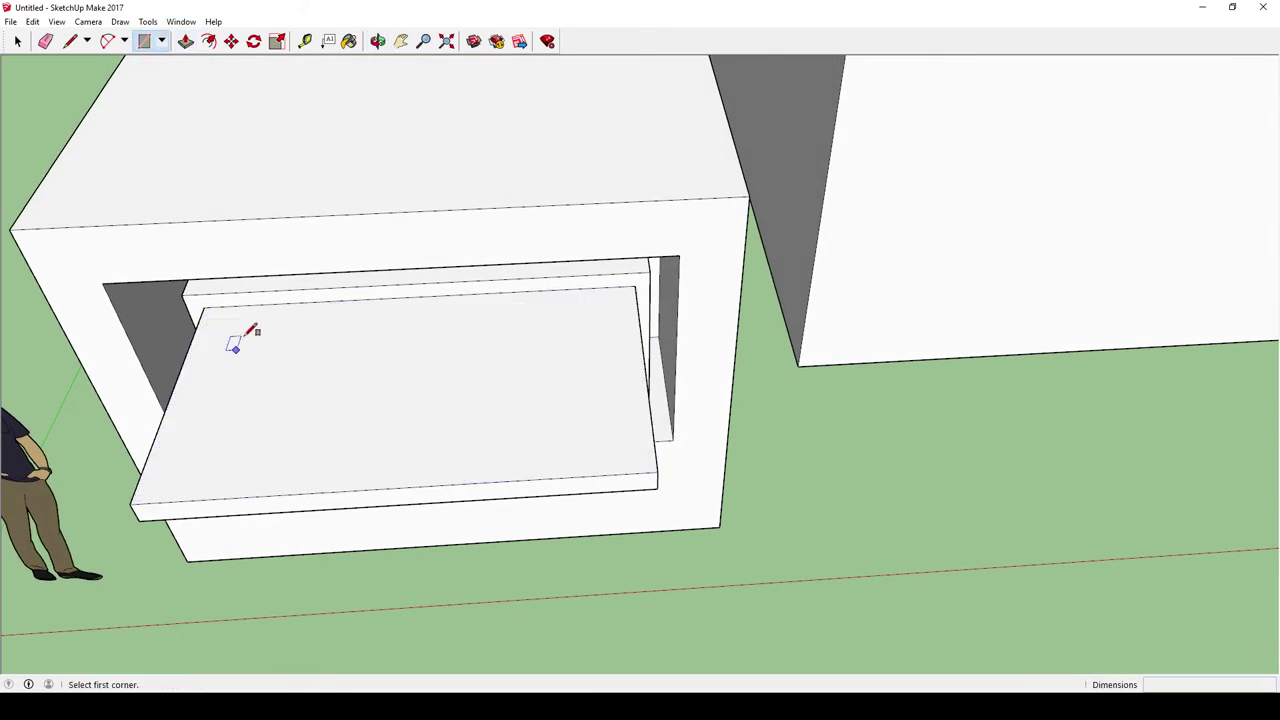
pyautogui.click(222, 322)
pyautogui.click(626, 446)
pyautogui.press('p')
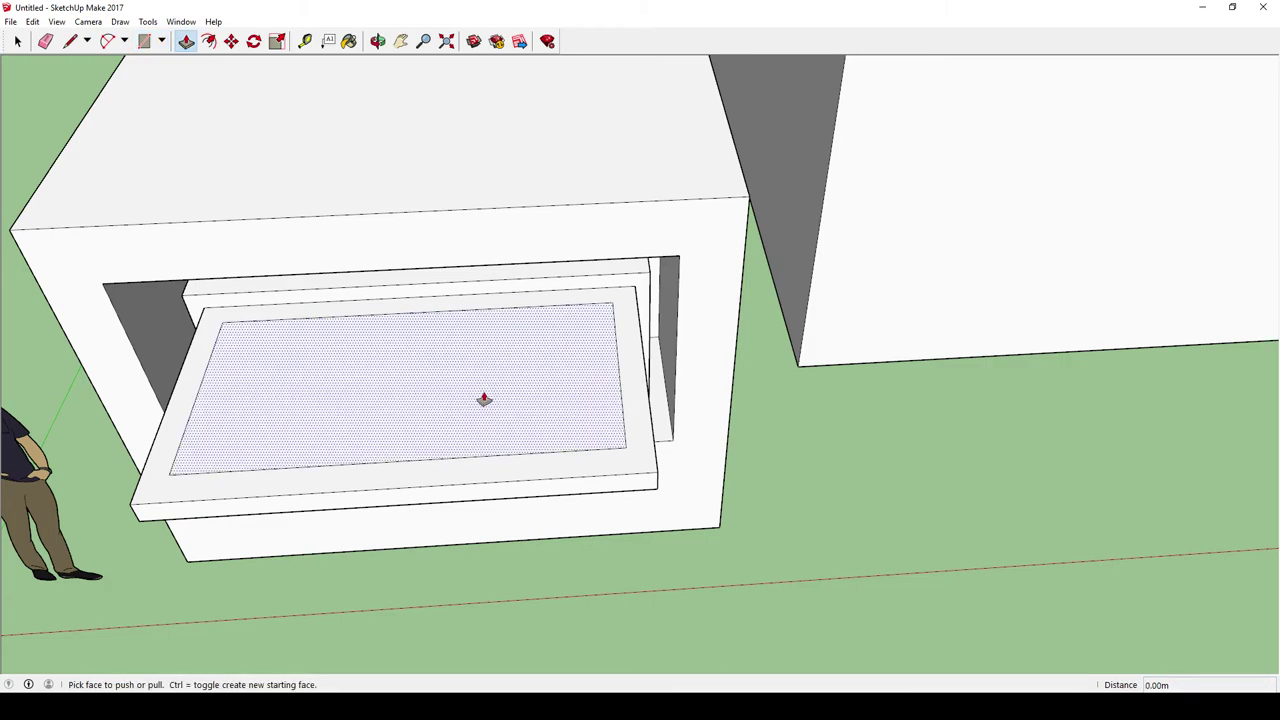
pyautogui.click(483, 397)
pyautogui.click(466, 363)
pyautogui.moveTo(760, 480); pyautogui.dragTo(530, 306, button='middle')
pyautogui.scroll(-3, 535, 315)
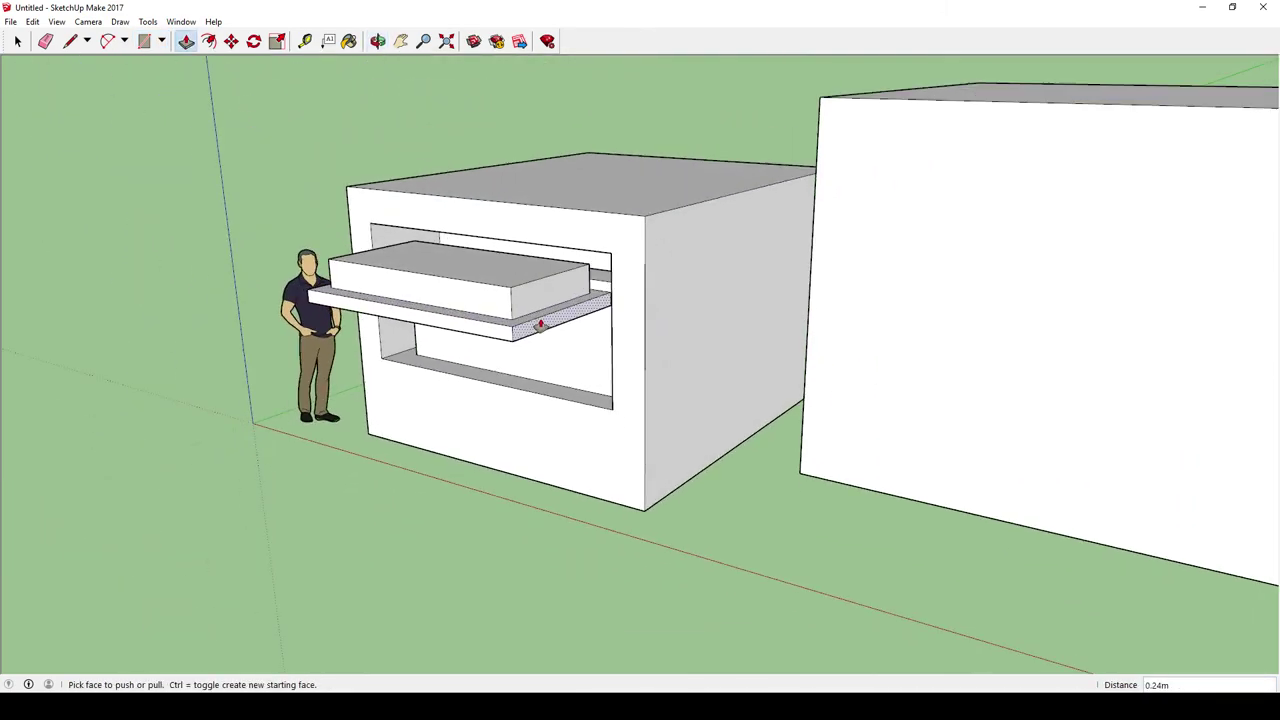
pyautogui.moveTo(737, 400); pyautogui.dragTo(579, 460, button='middle')
pyautogui.scroll(-3, 517, 423)
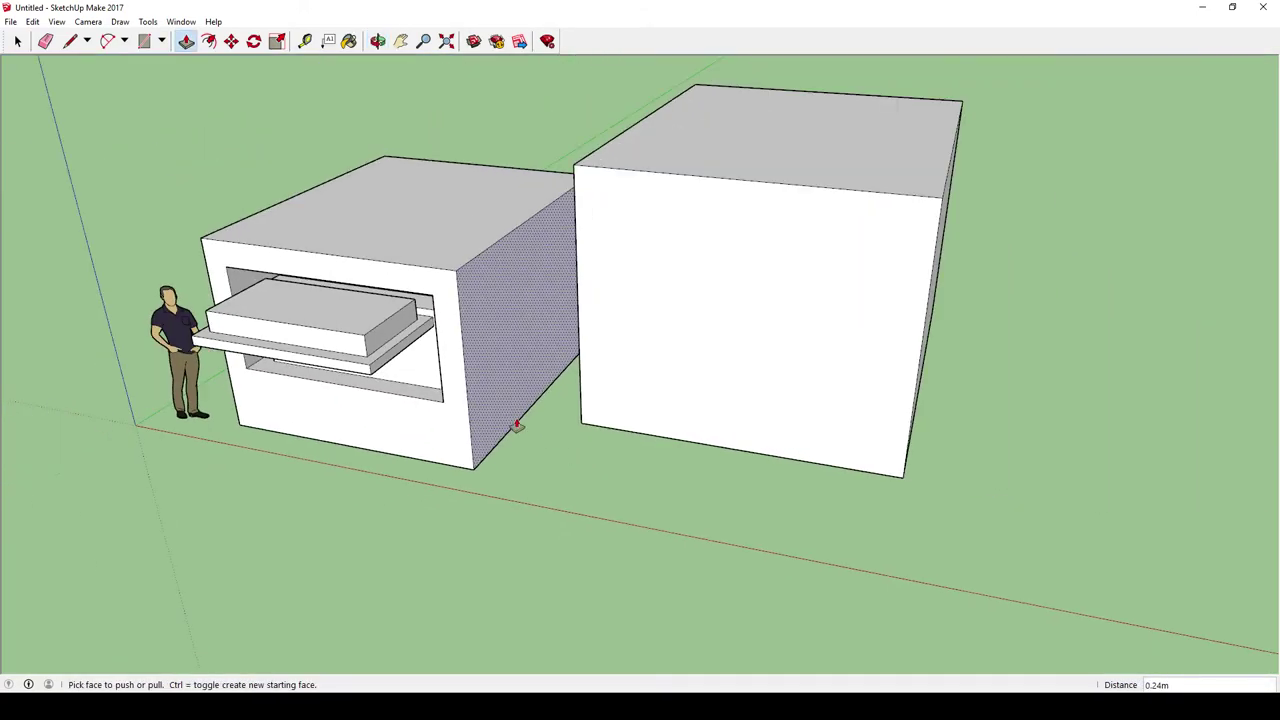
pyautogui.moveTo(517, 423); pyautogui.dragTo(746, 451, button='middle')
pyautogui.press('p')
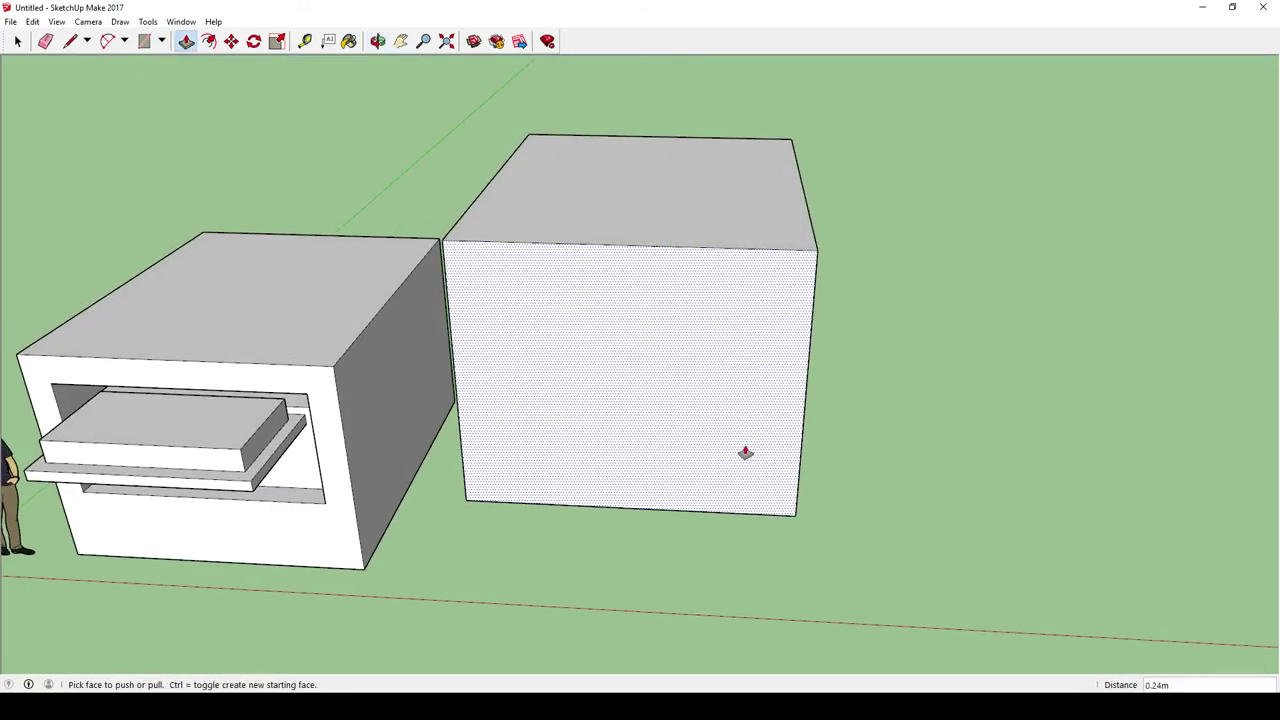
# - Draw a circle on the right box's front and push it in 1.73 m as a hole
pyautogui.click(161, 41)
pyautogui.click(171, 91)
pyautogui.click(612, 365)
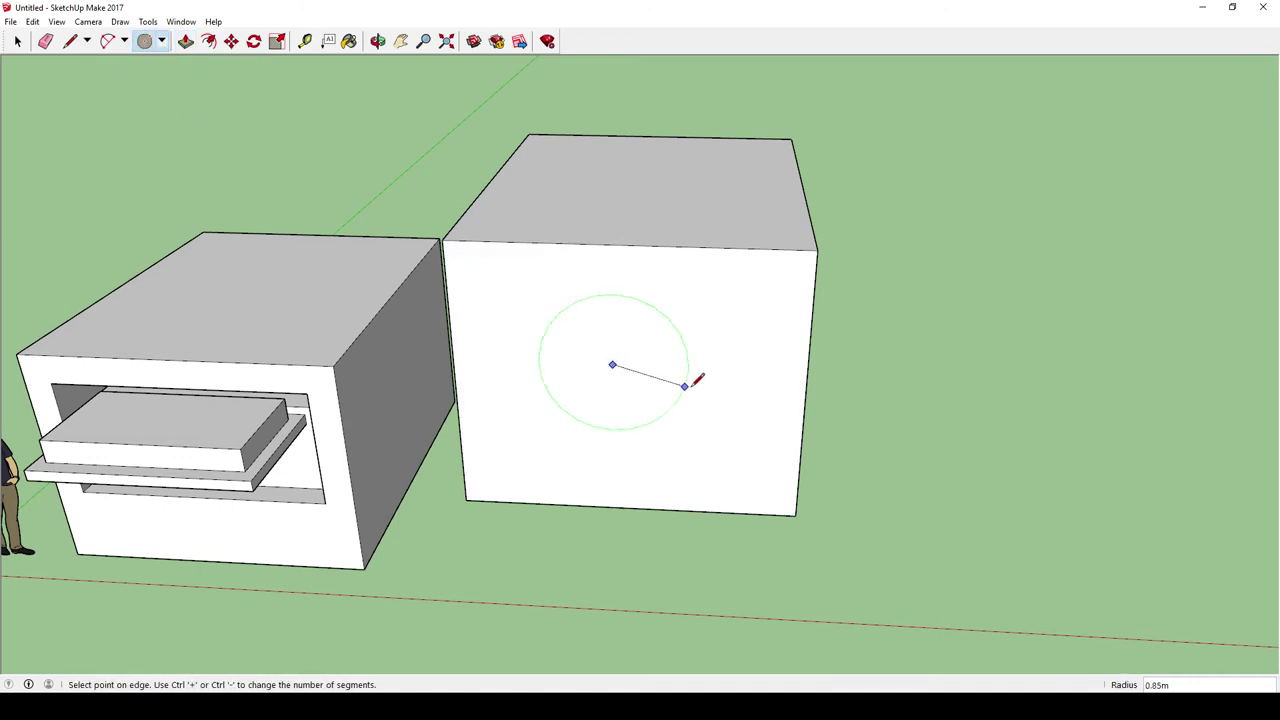
pyautogui.click(706, 382)
pyautogui.press('p')
pyautogui.moveTo(612, 380); pyautogui.dragTo(614, 334)
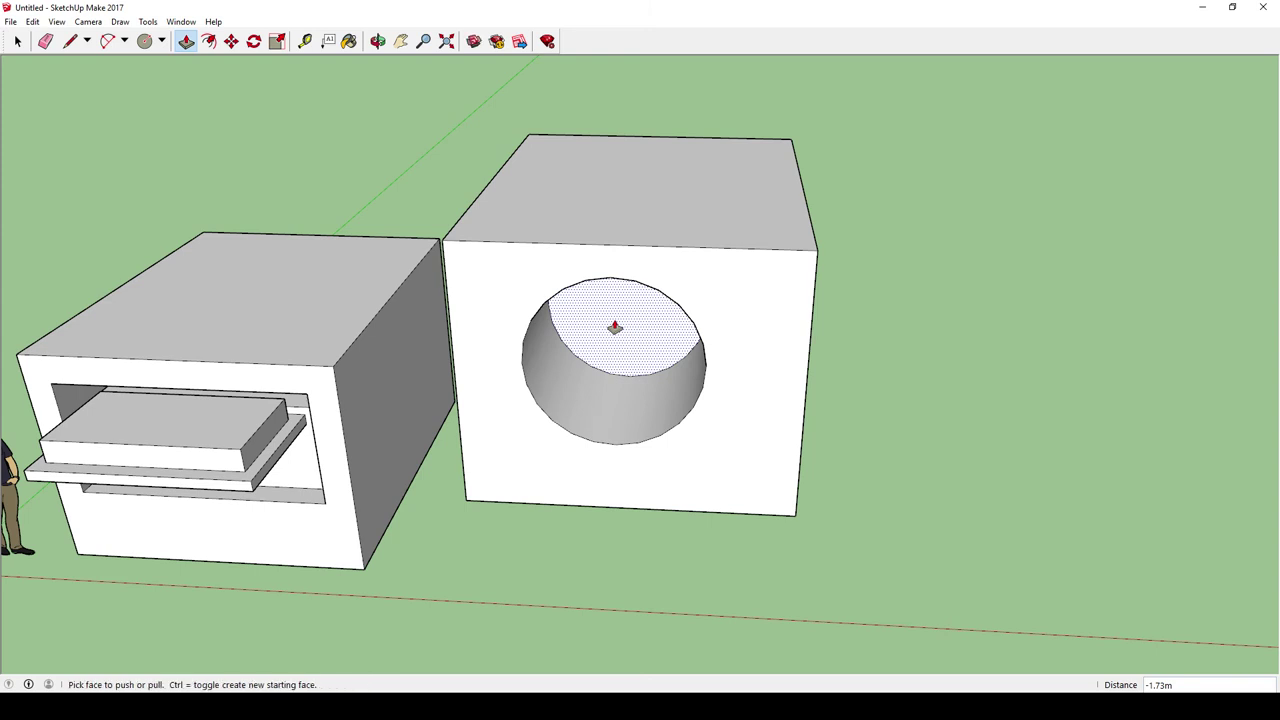
pyautogui.moveTo(777, 346); pyautogui.dragTo(646, 244, button='middle')
# - Draw a rectangle on the right box's top and raise it into a block
pyautogui.press('r')
pyautogui.click(603, 81)
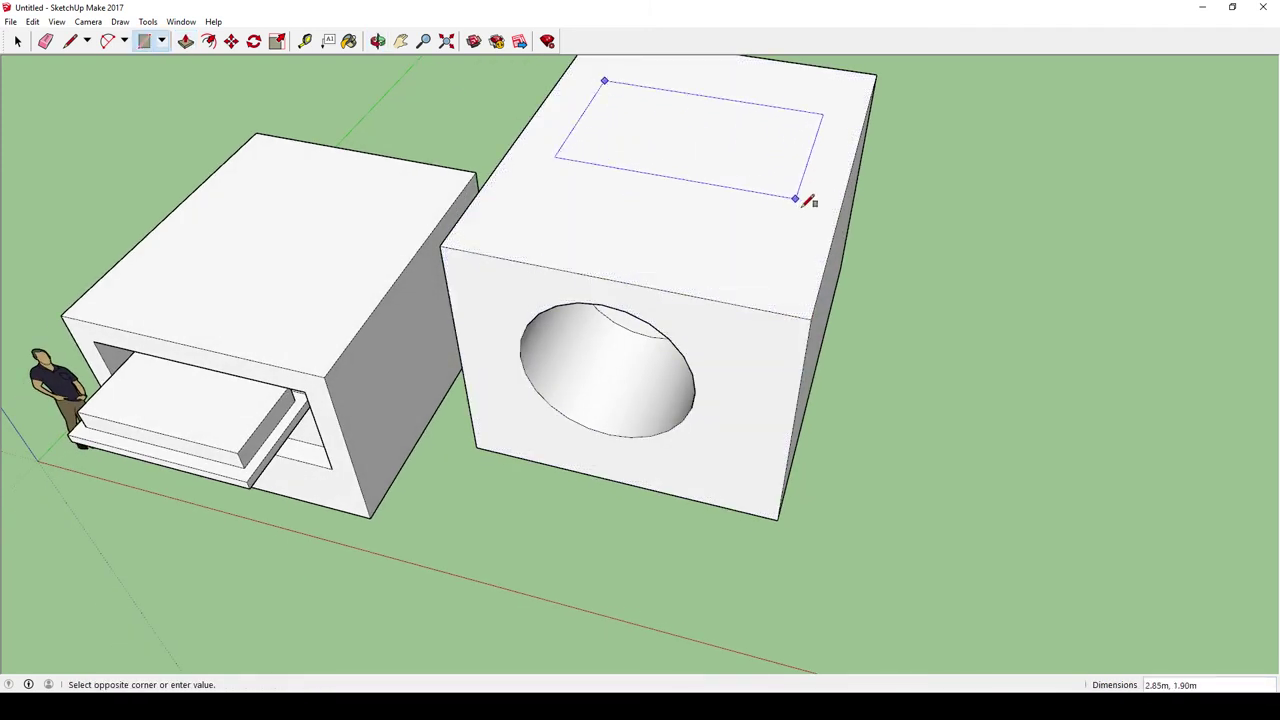
pyautogui.click(813, 209)
pyautogui.press('p')
pyautogui.moveTo(707, 168); pyautogui.dragTo(700, 126)
# - Pull a rectangle on the raised block's front out into a projecting slab
pyautogui.press('r')
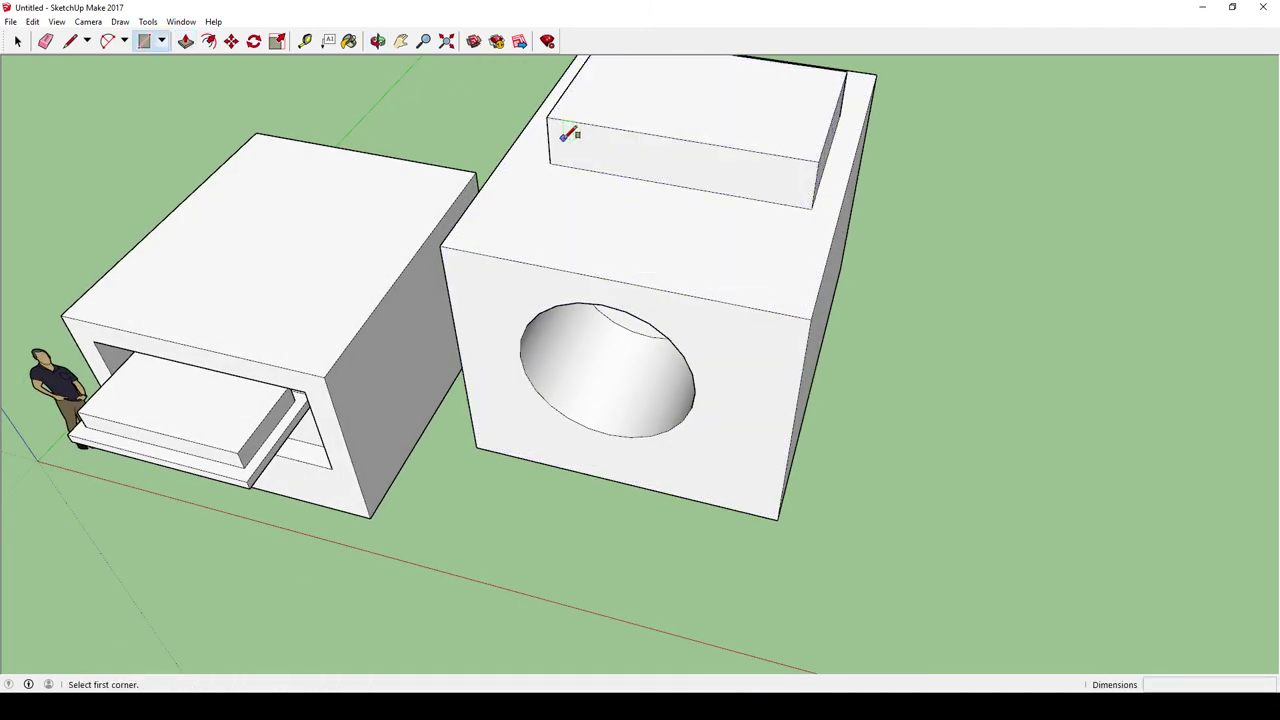
pyautogui.click(563, 137)
pyautogui.click(797, 194)
pyautogui.press('p')
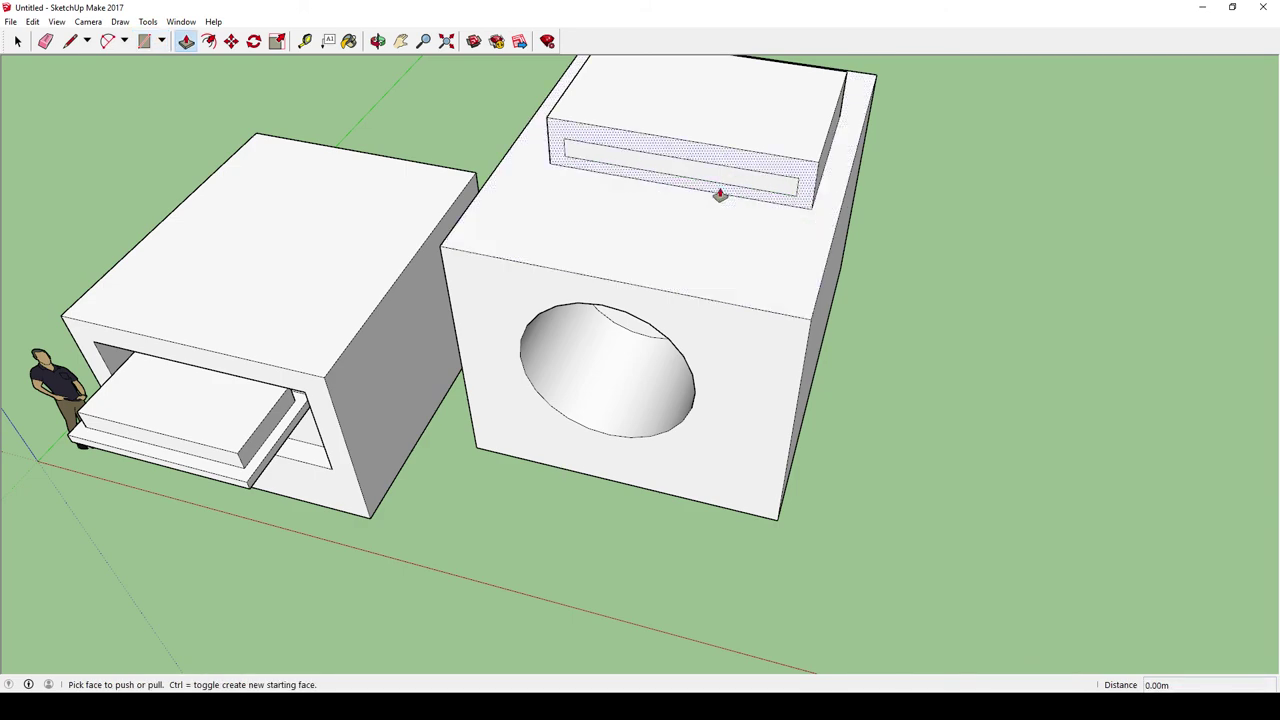
pyautogui.moveTo(720, 191); pyautogui.dragTo(700, 240)
pyautogui.moveTo(947, 363); pyautogui.dragTo(857, 392, button='middle')
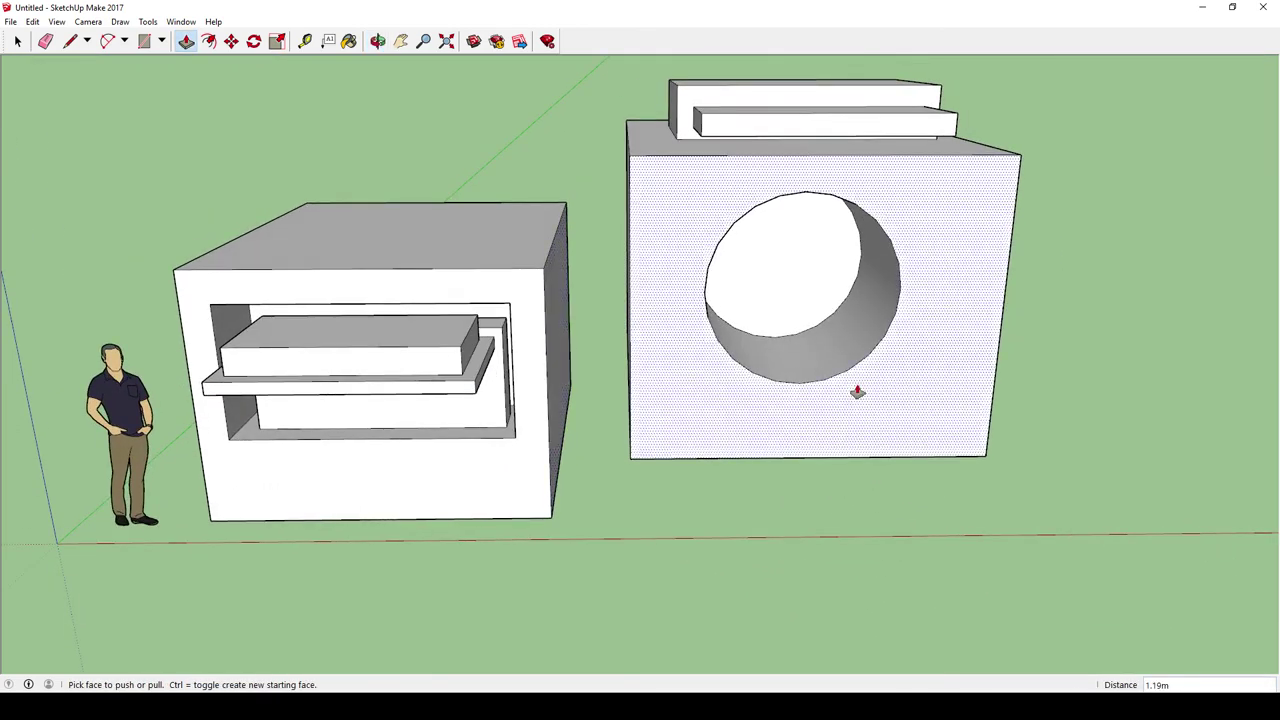